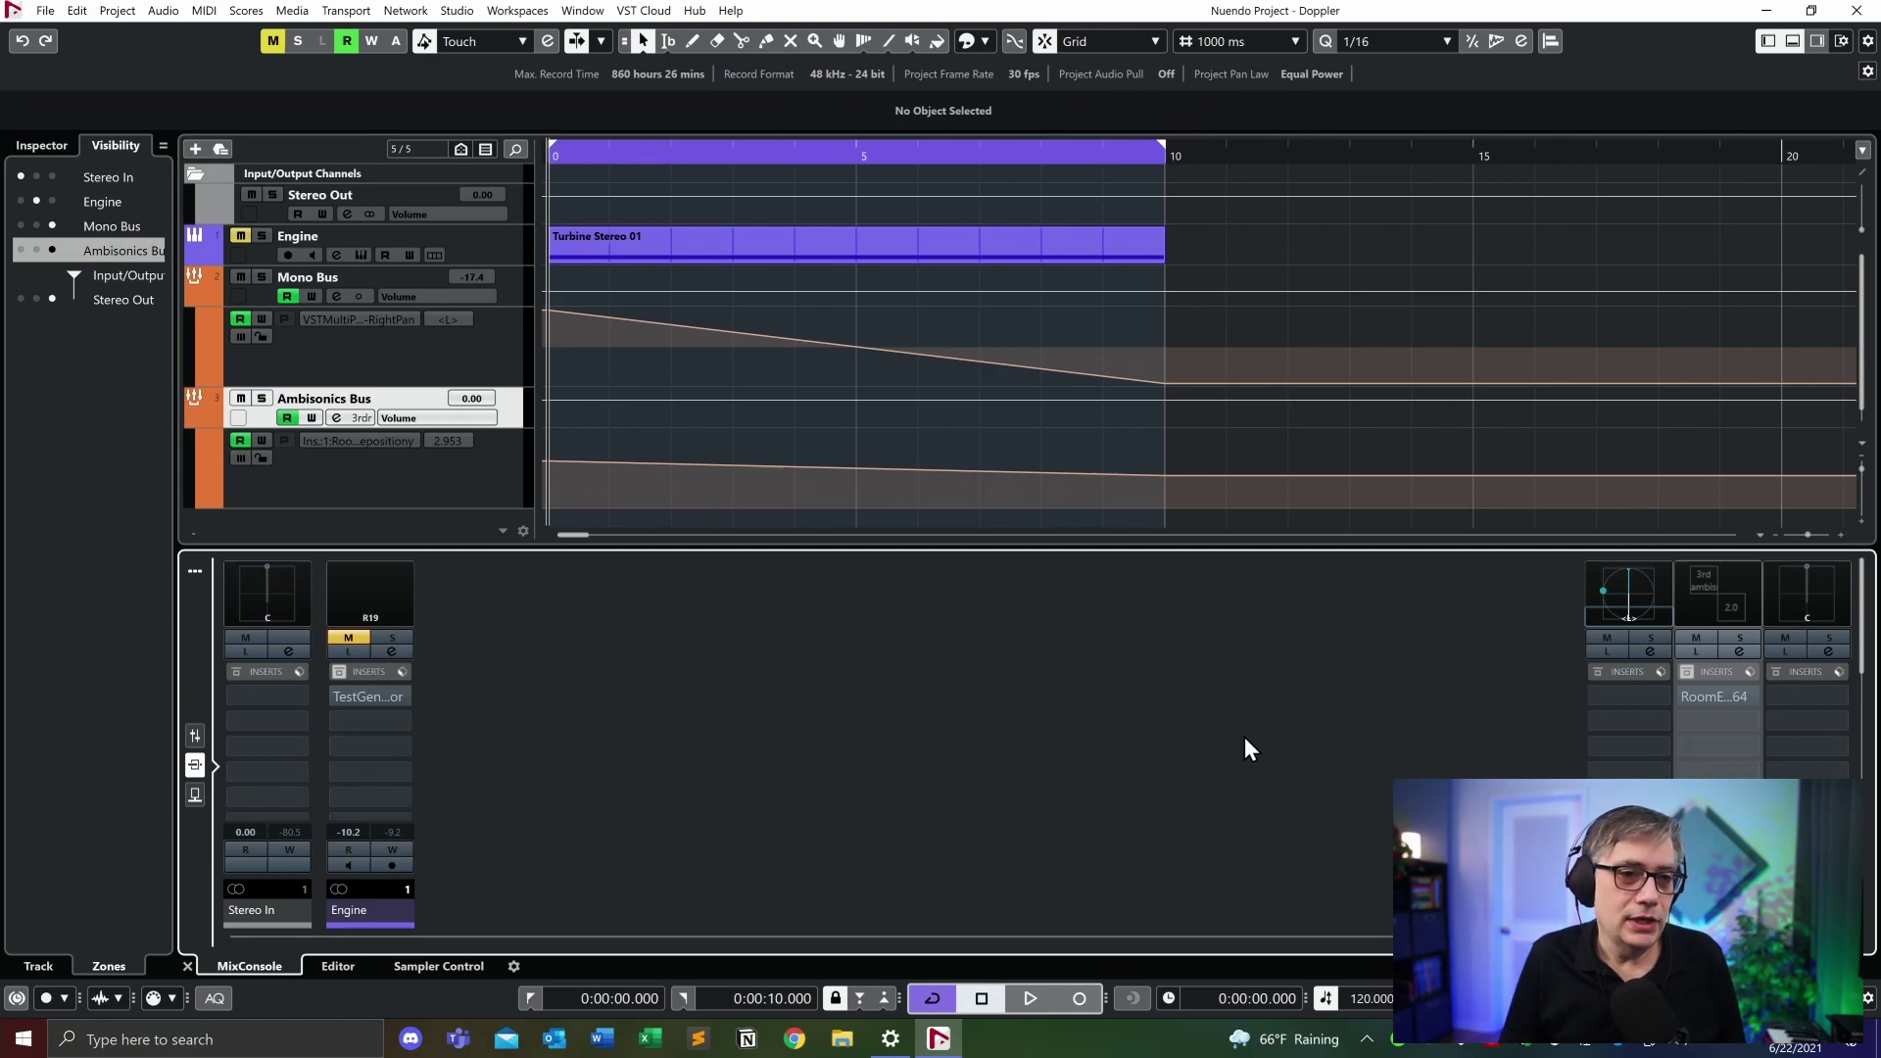
Inspect the Engine track's Turbine instrument editor, then close it
{"action": "left_click", "coordinate": [361, 253]}
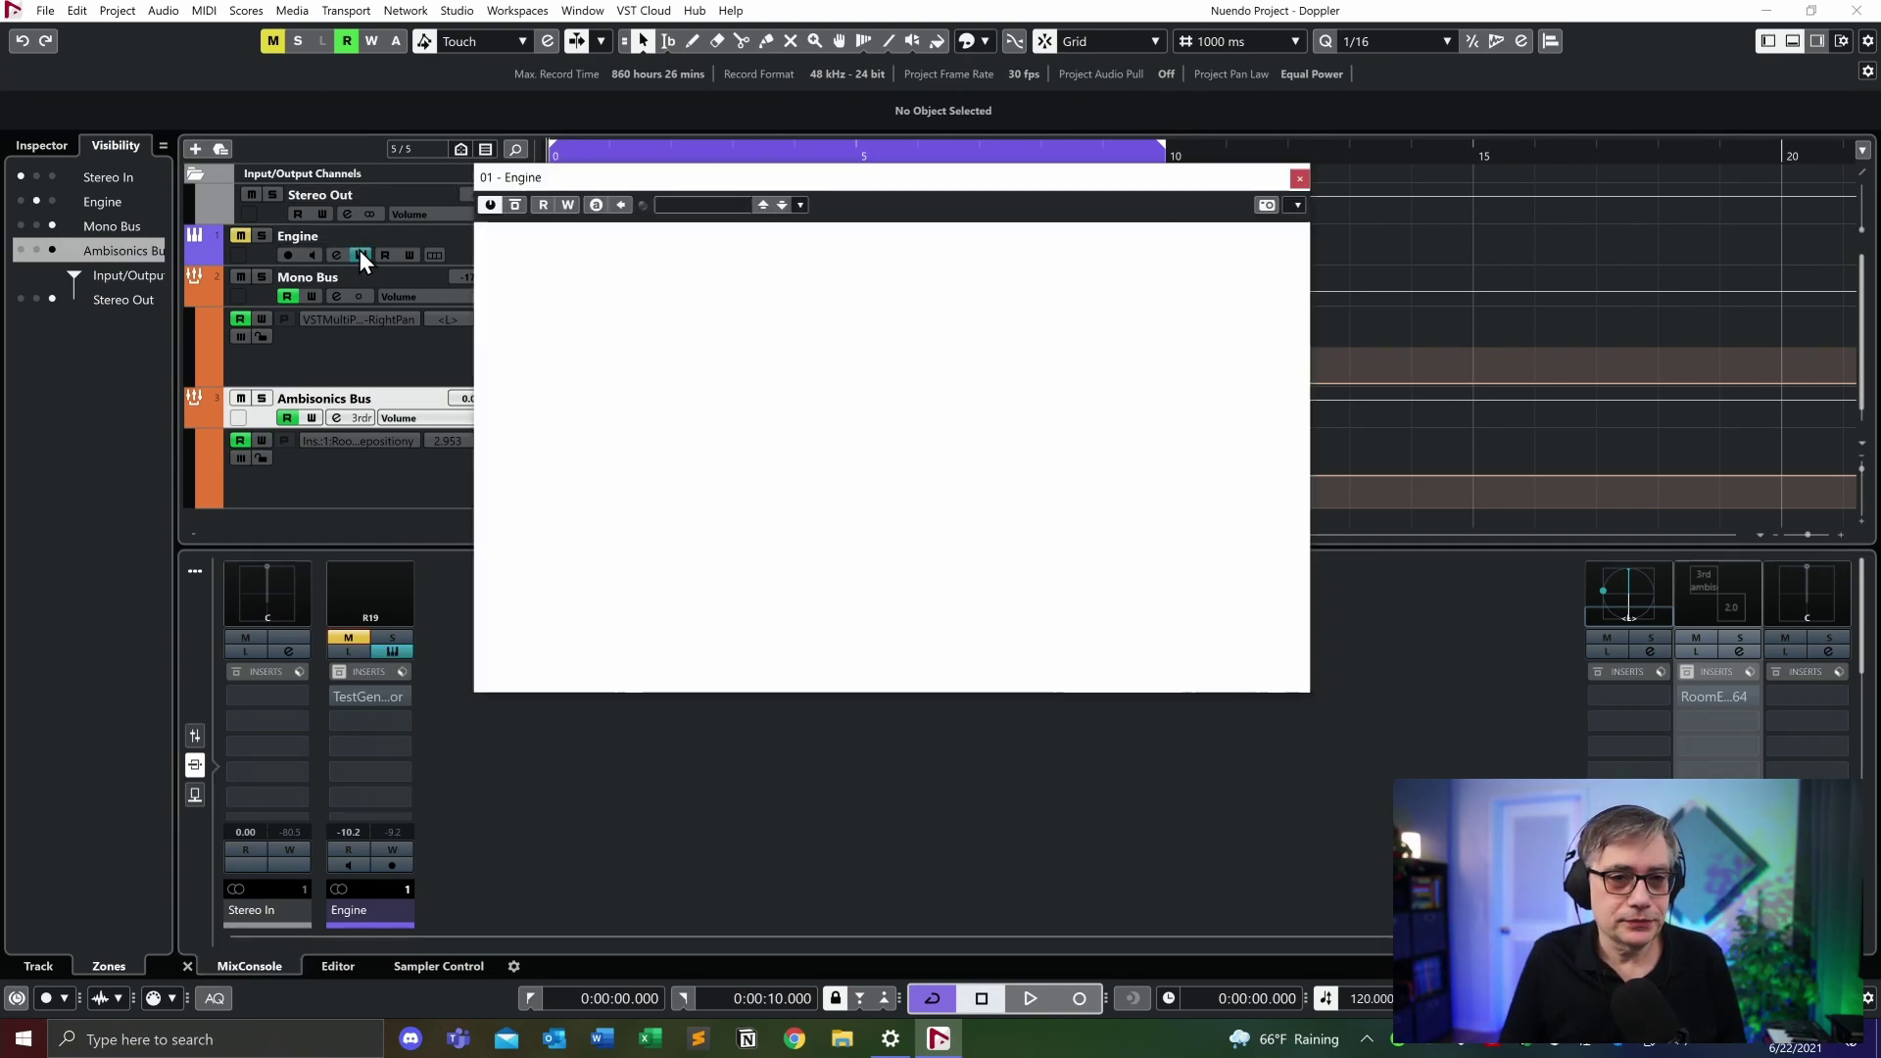
{"action": "left_click_drag", "start_coordinate": [938, 179], "coordinate": [840, 220]}
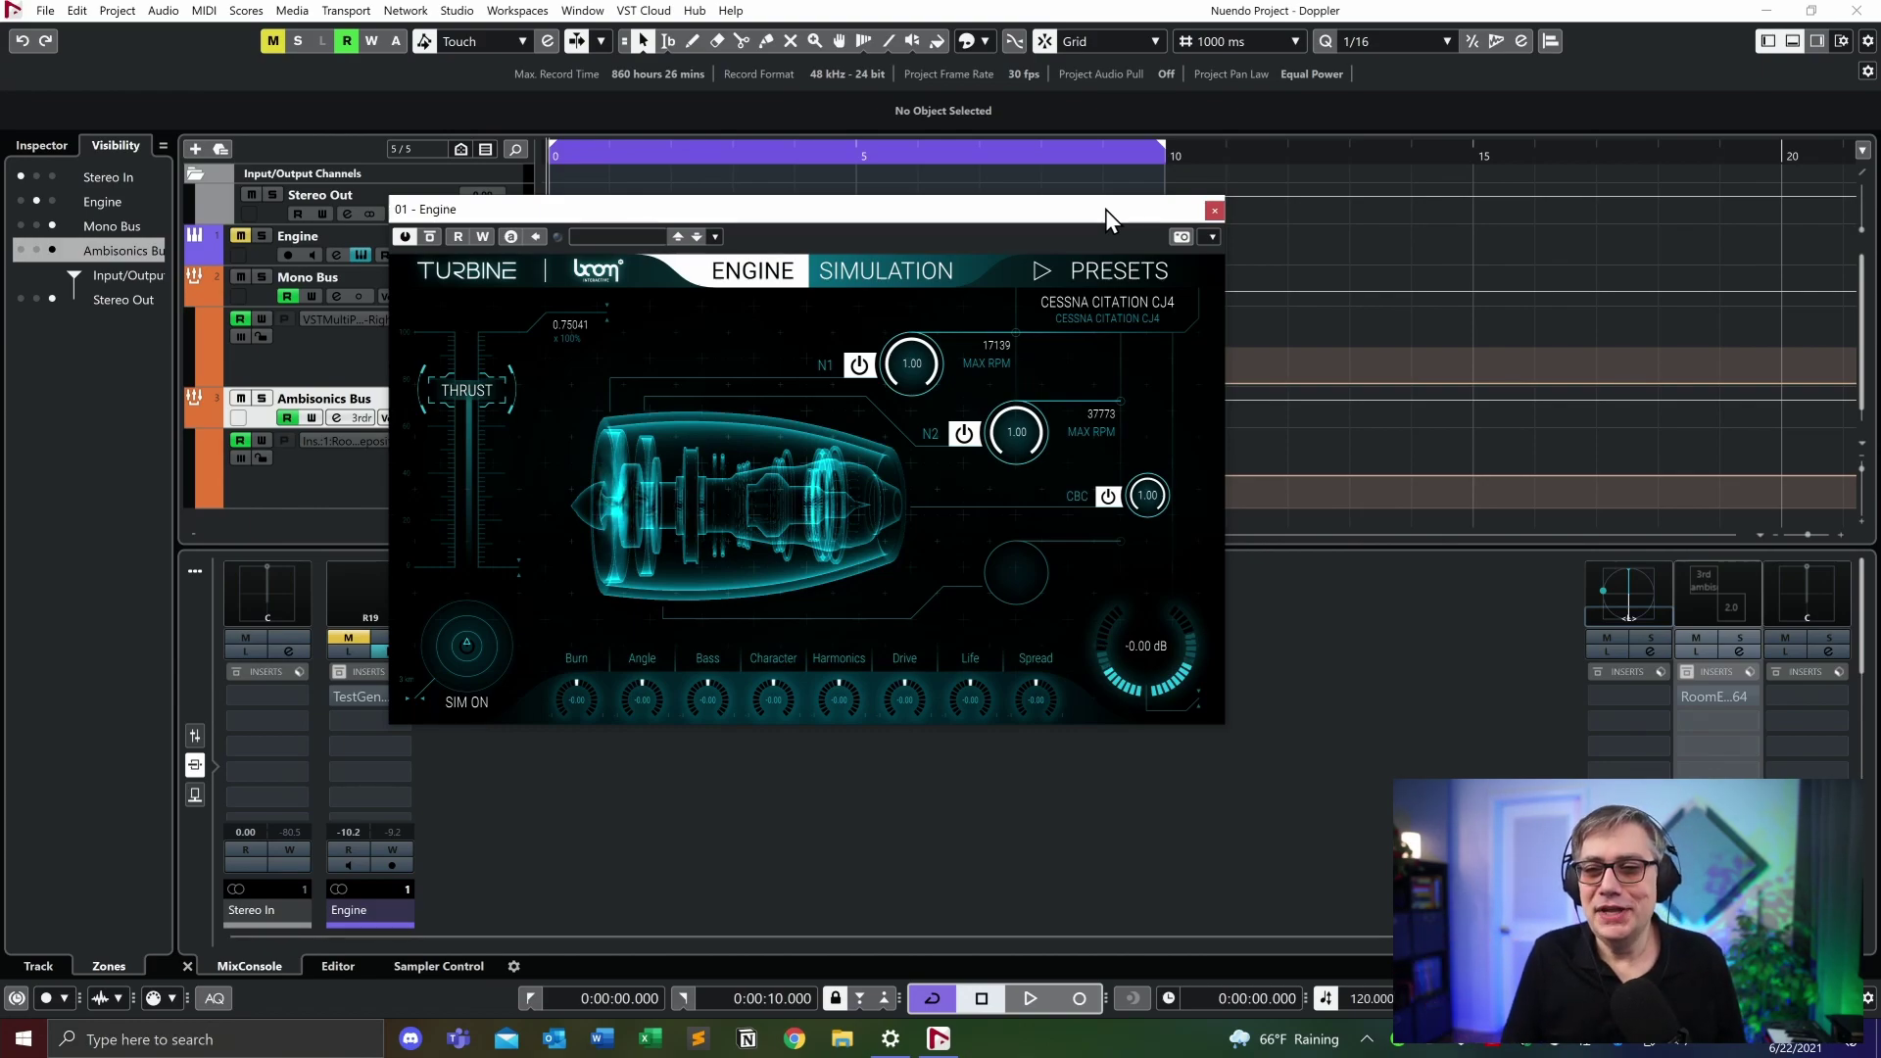
{"action": "left_click", "coordinate": [1213, 212]}
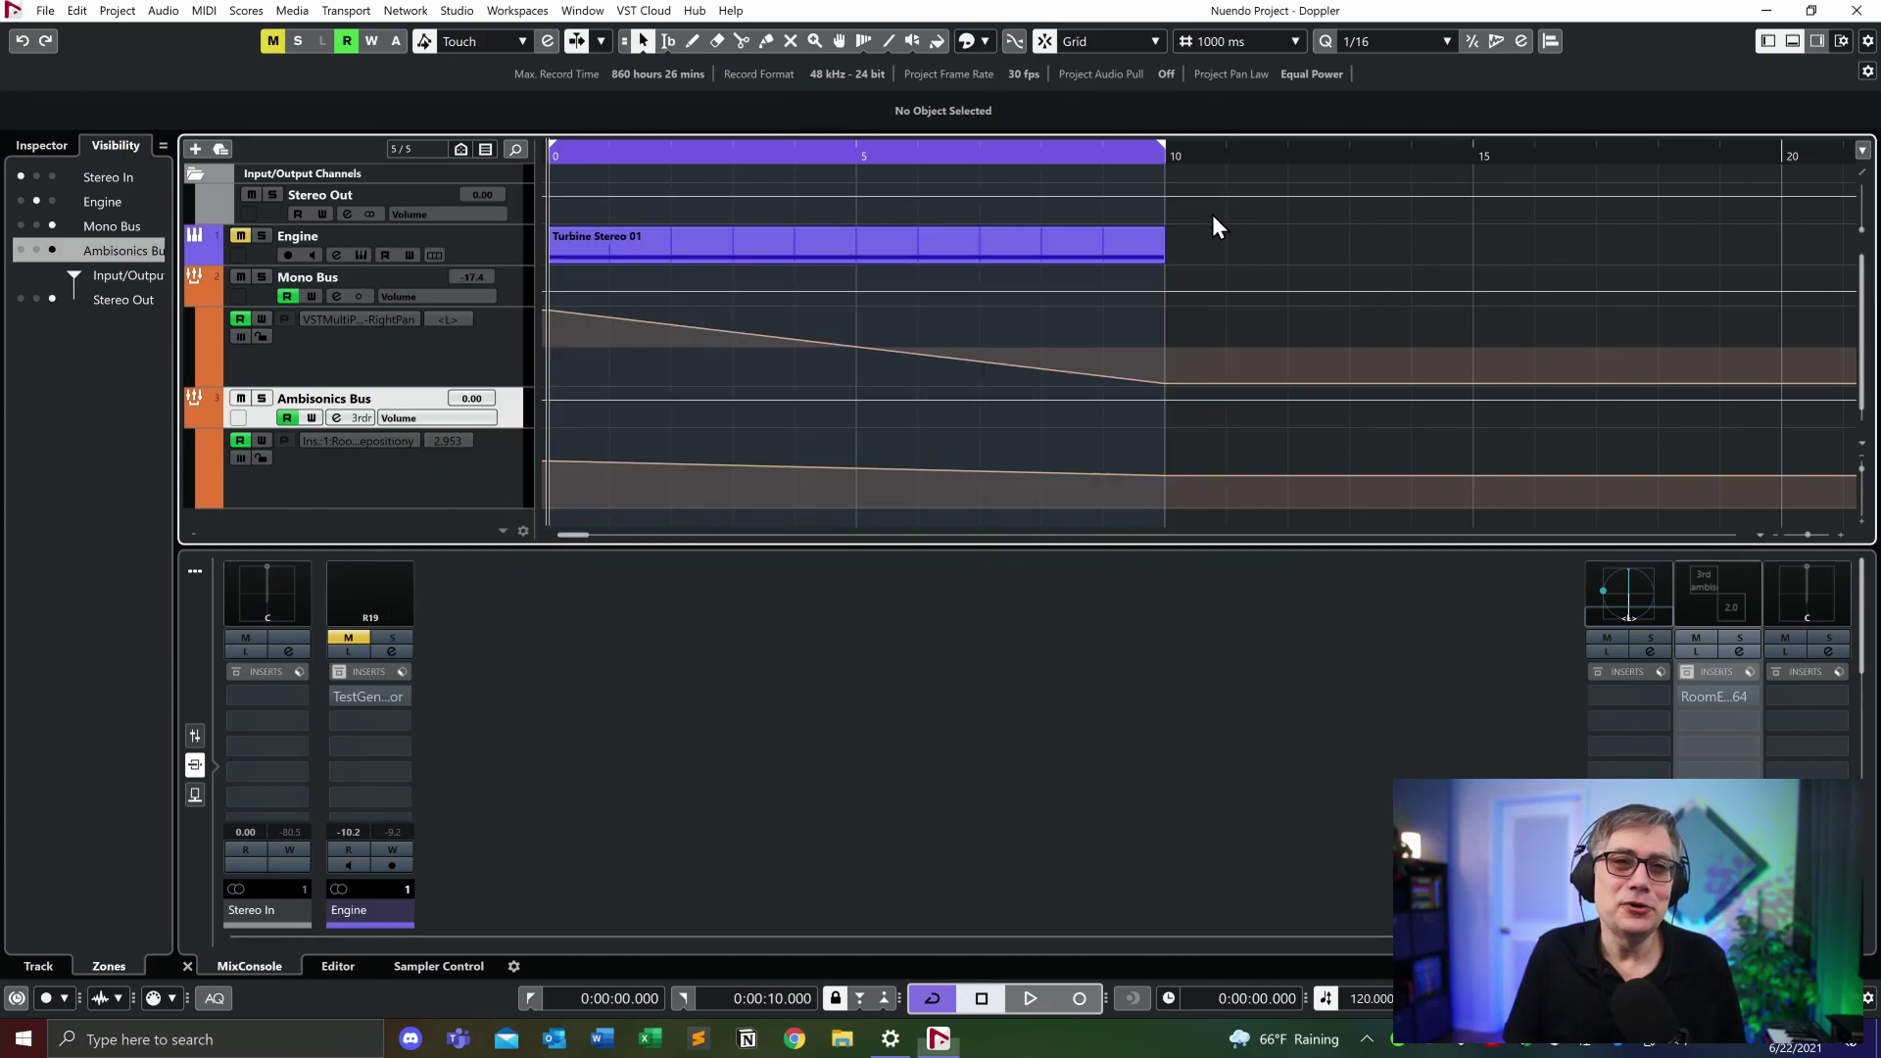
Briefly unmute and re-mute the Engine channel, then show the media browser in the Right Zone
{"action": "left_click", "coordinate": [348, 638]}
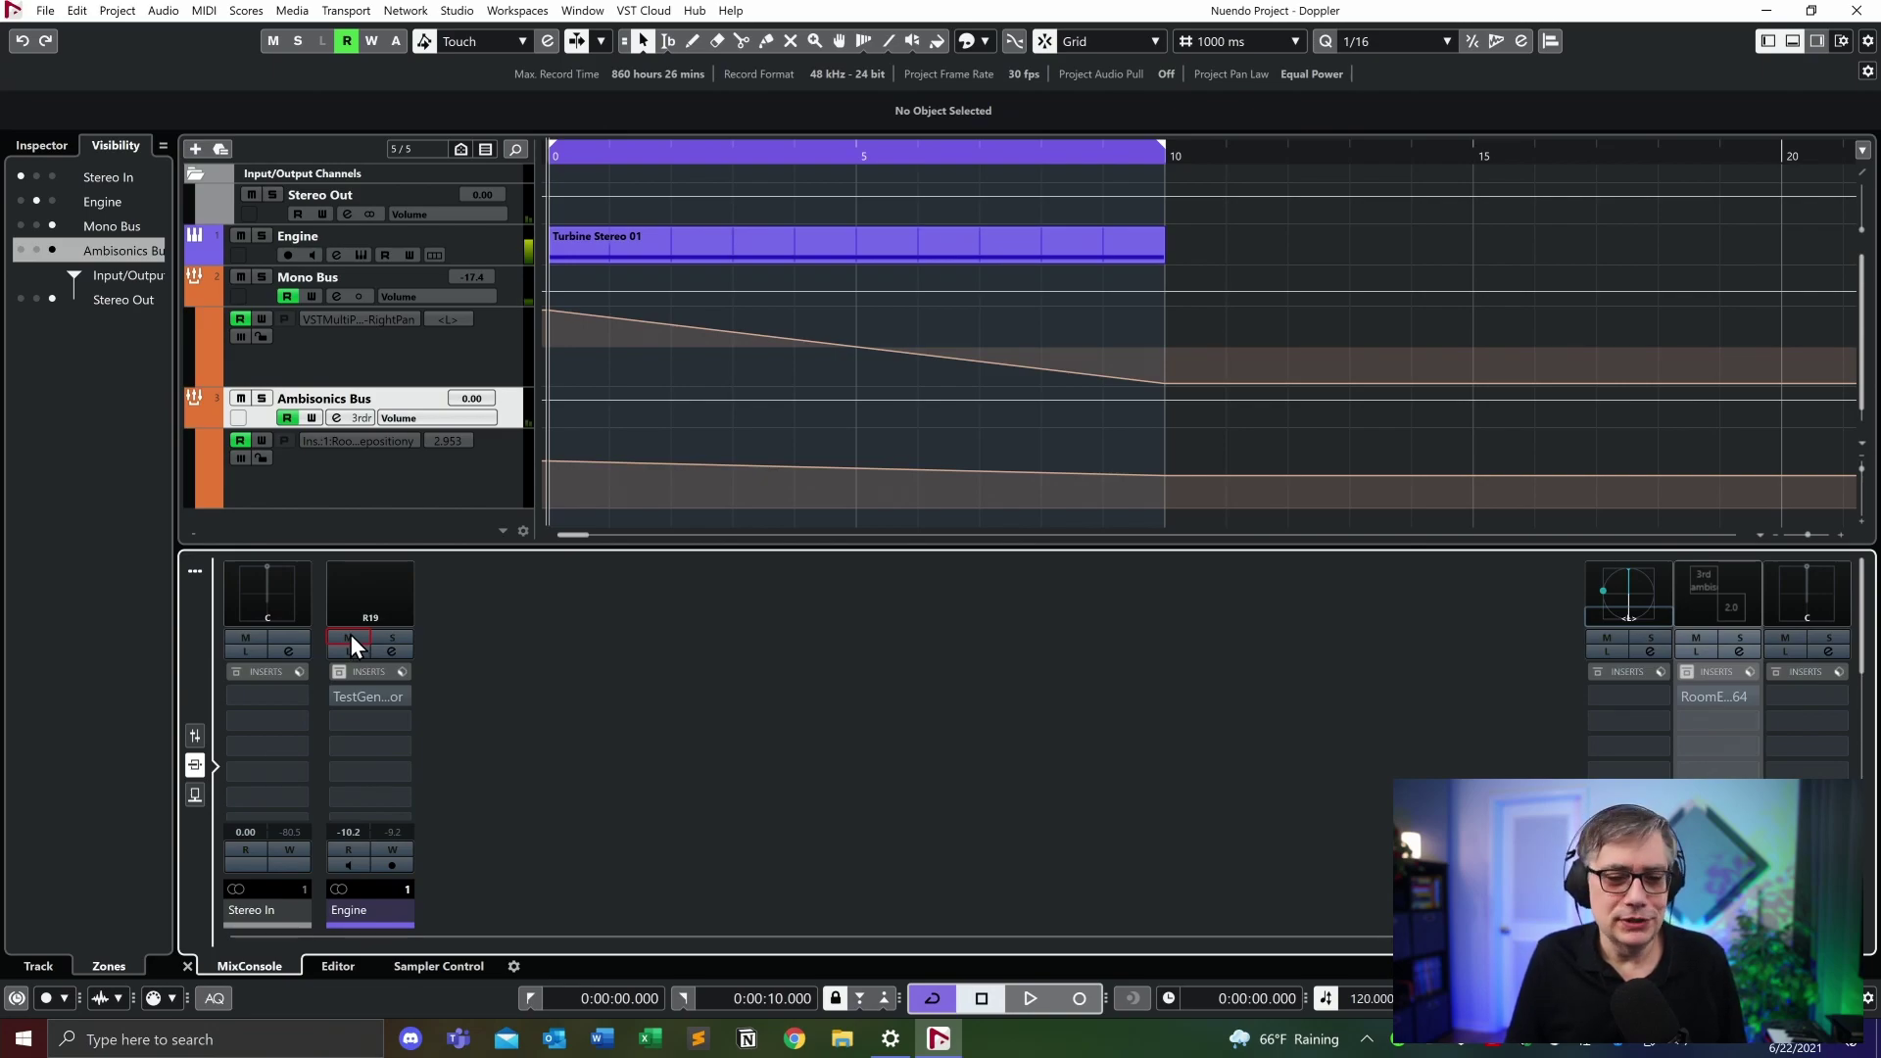
{"action": "left_click", "coordinate": [350, 637]}
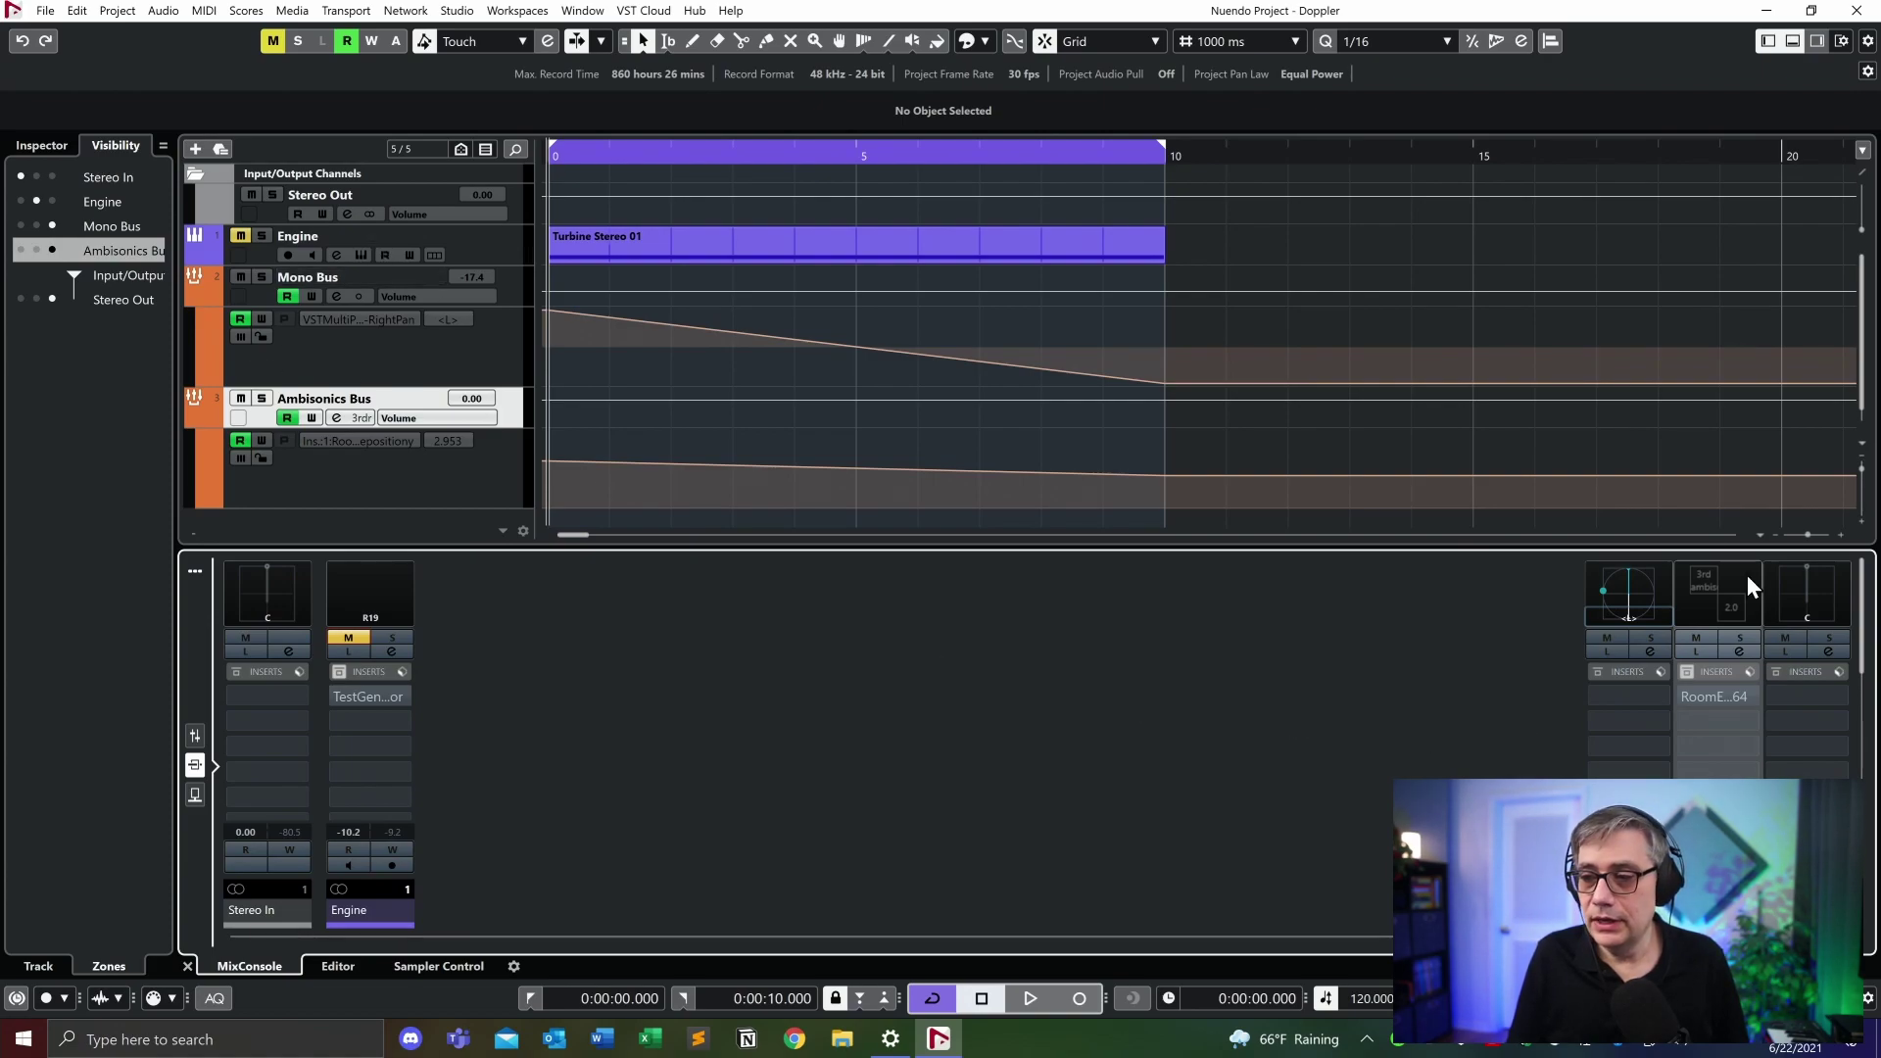
{"action": "left_click", "coordinate": [1820, 41]}
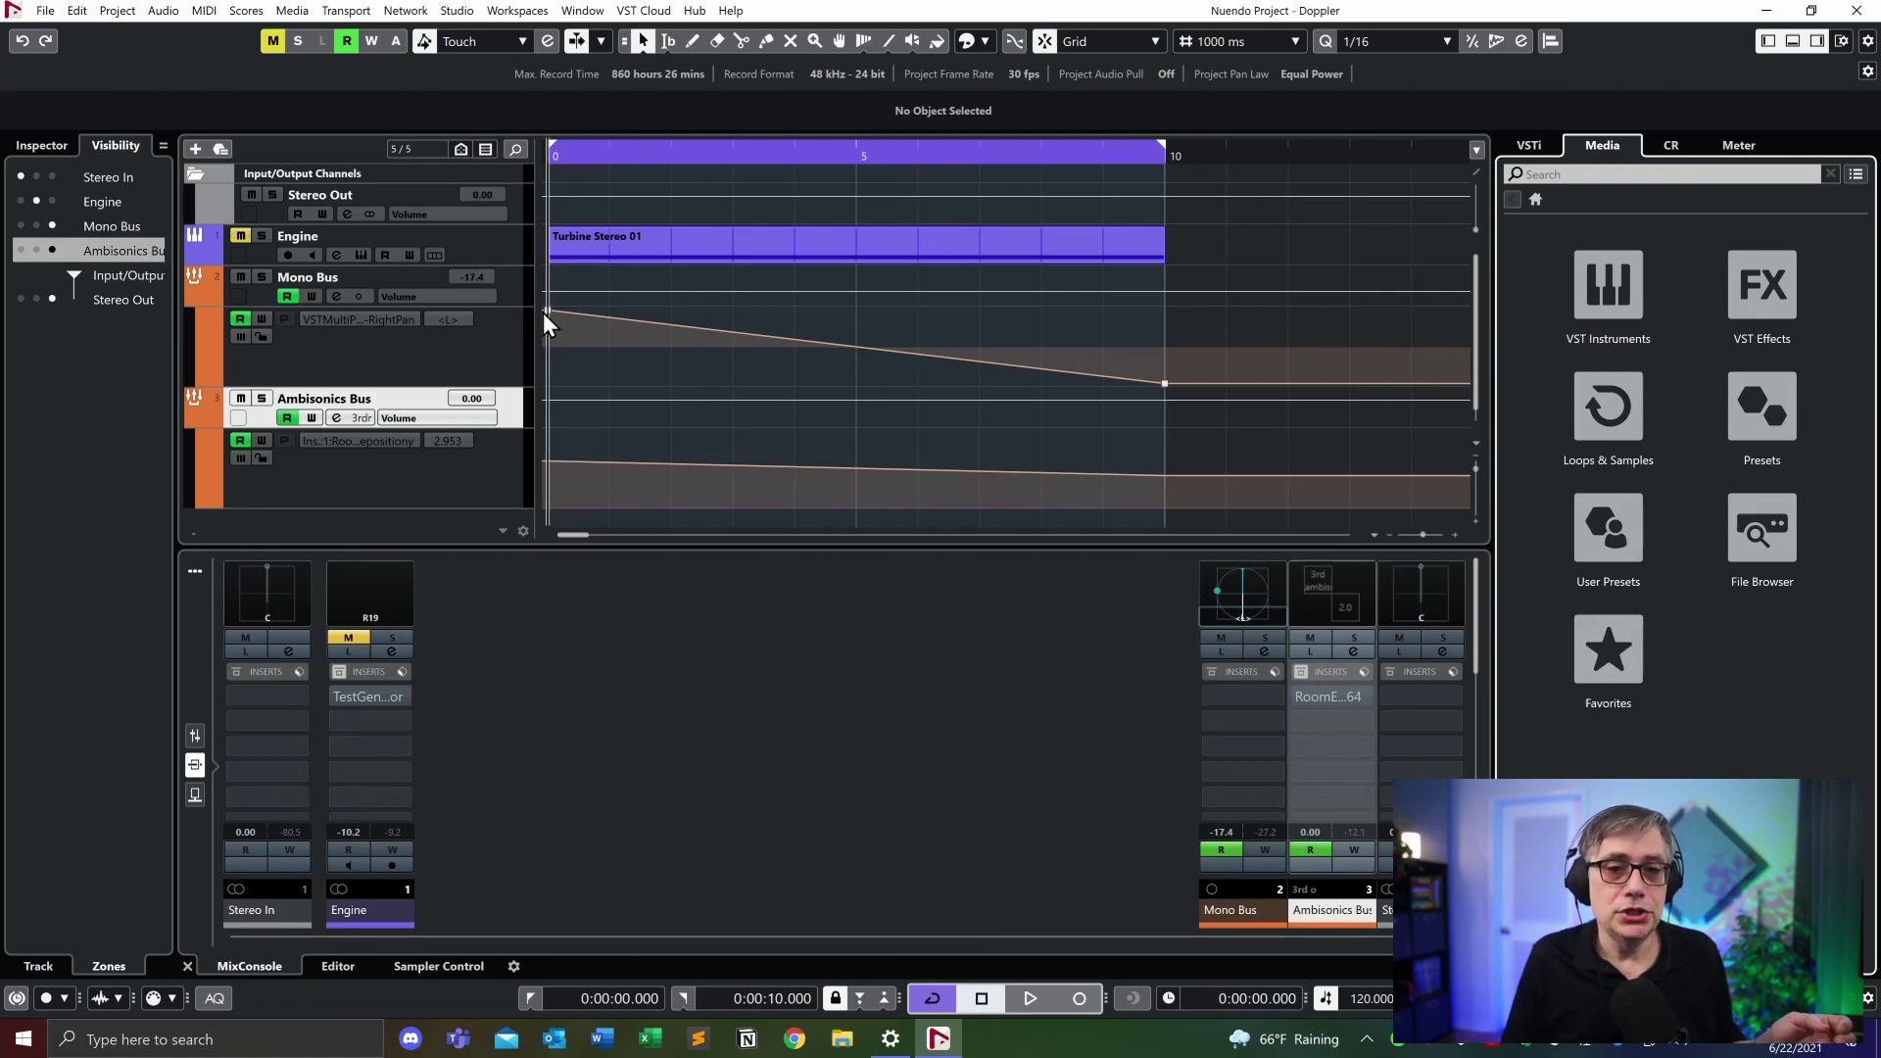
{"action": "mouse_move", "coordinate": [551, 317]}
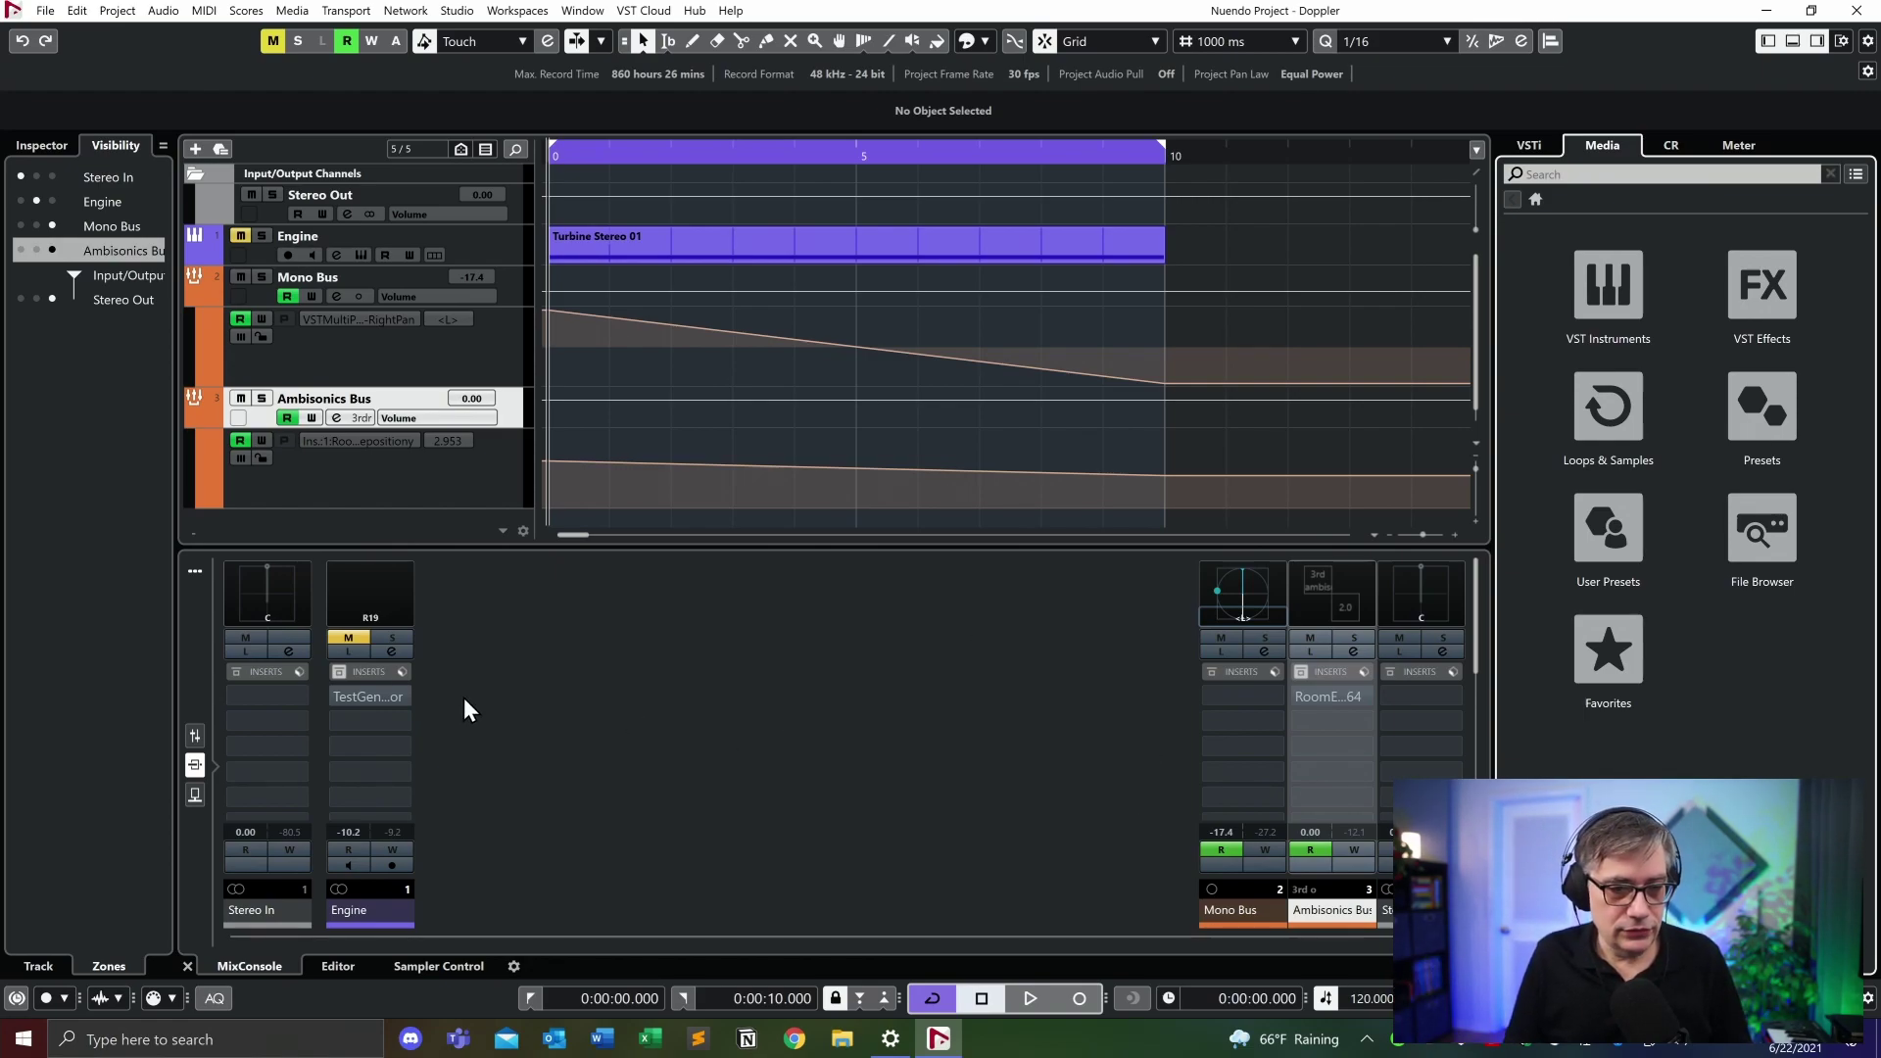
Unmute Engine, play the project from the start and stop, then mute Engine again
{"action": "left_click", "coordinate": [344, 638]}
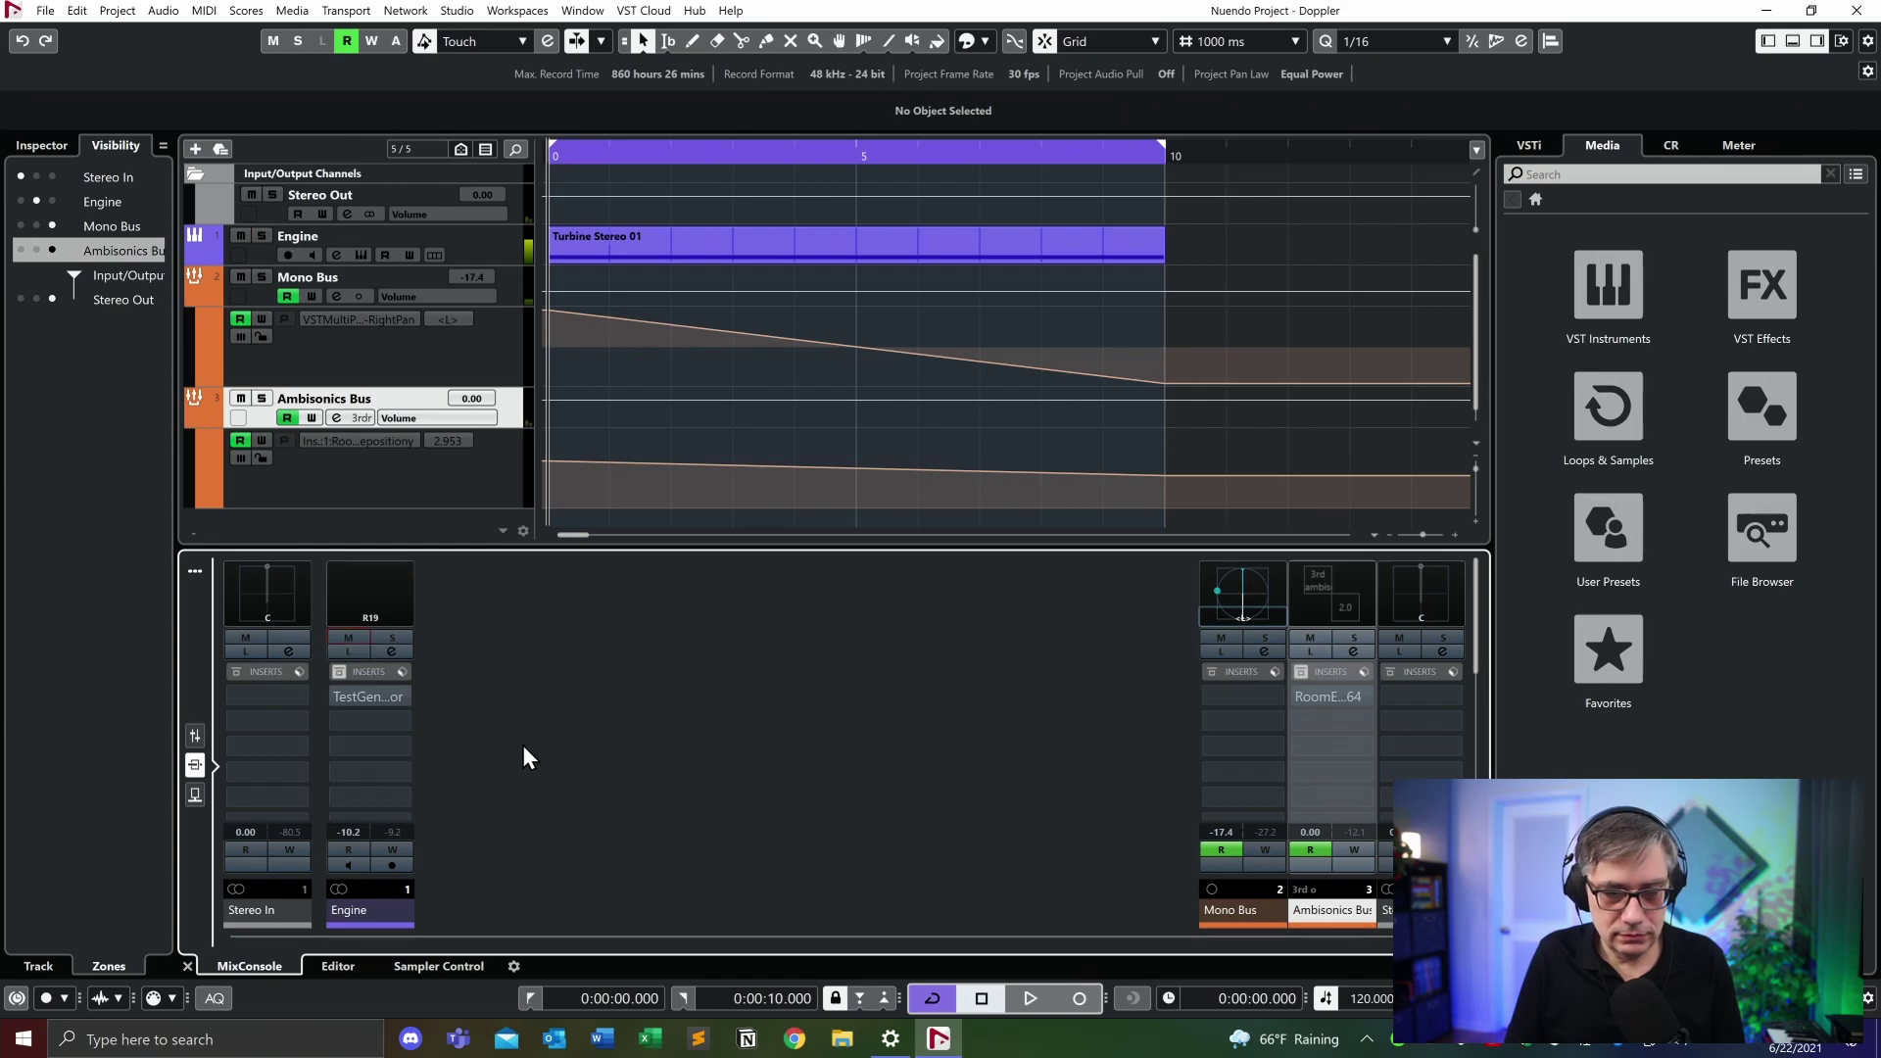
{"action": "key", "text": "space"}
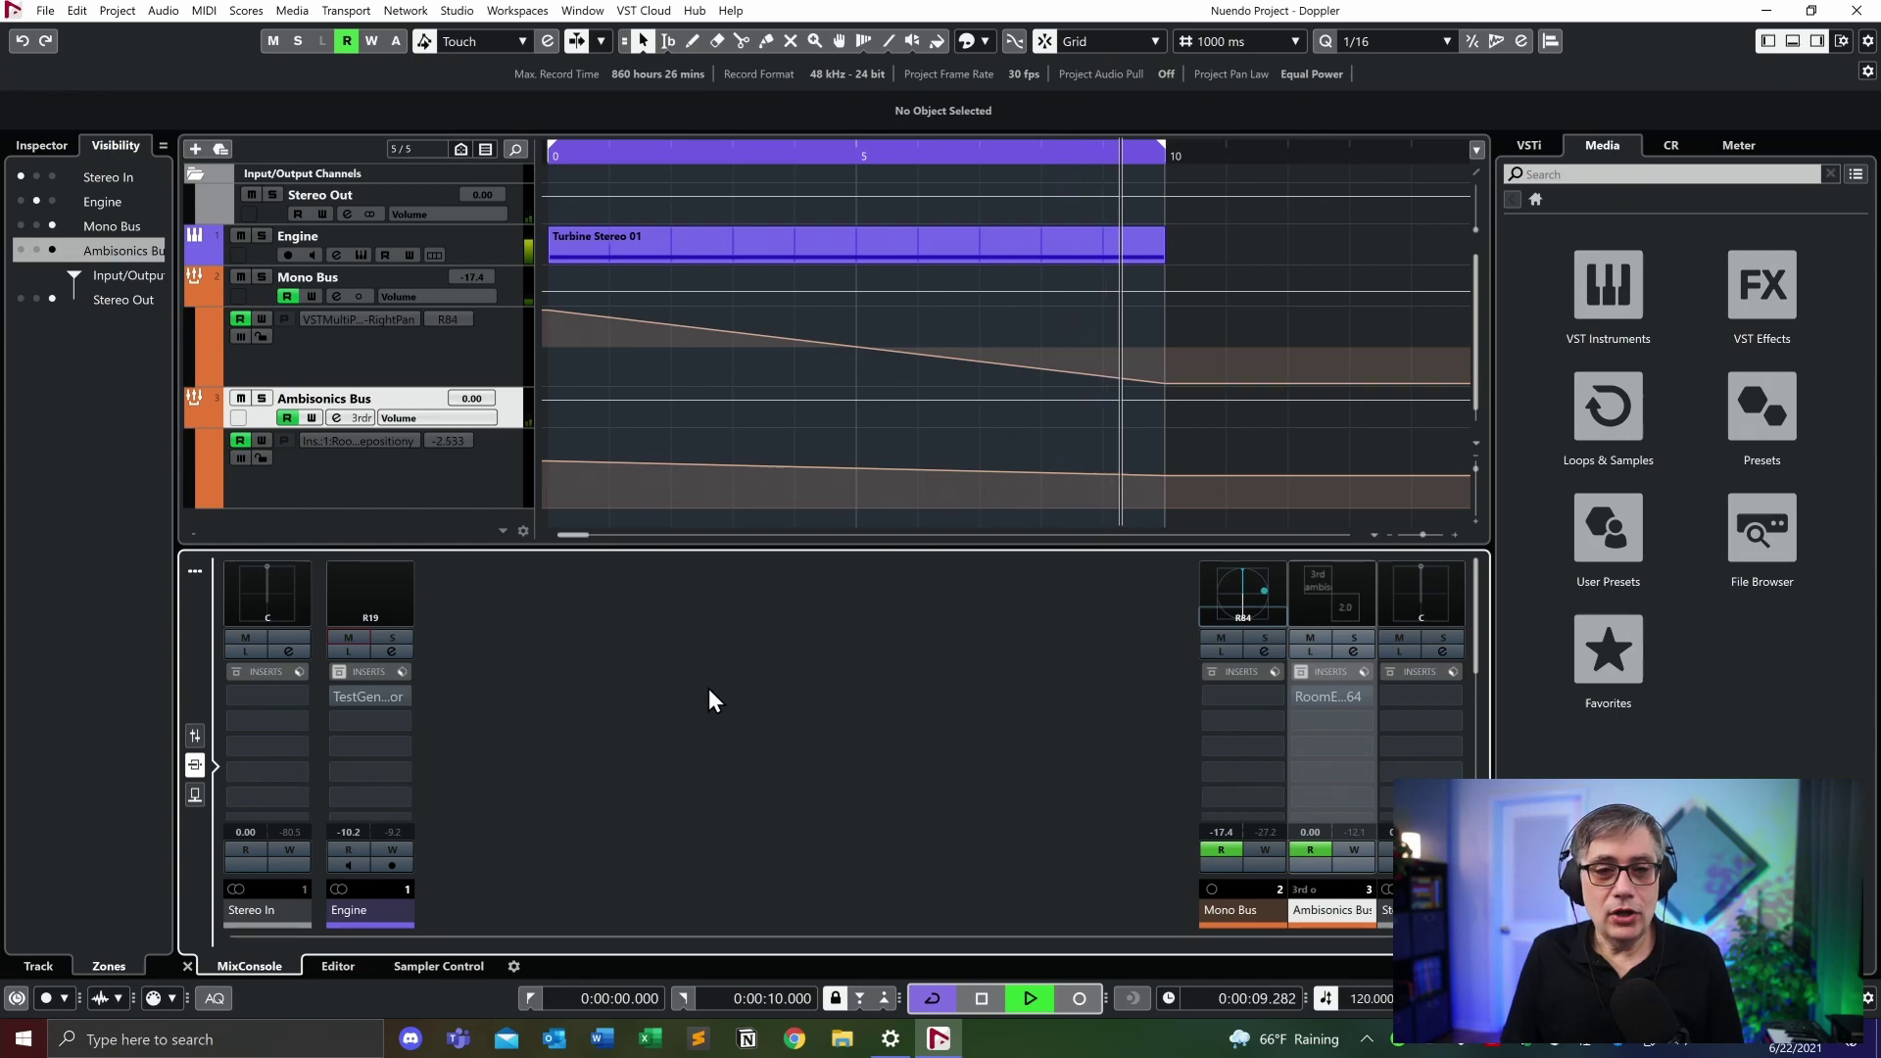
{"action": "key", "text": "space"}
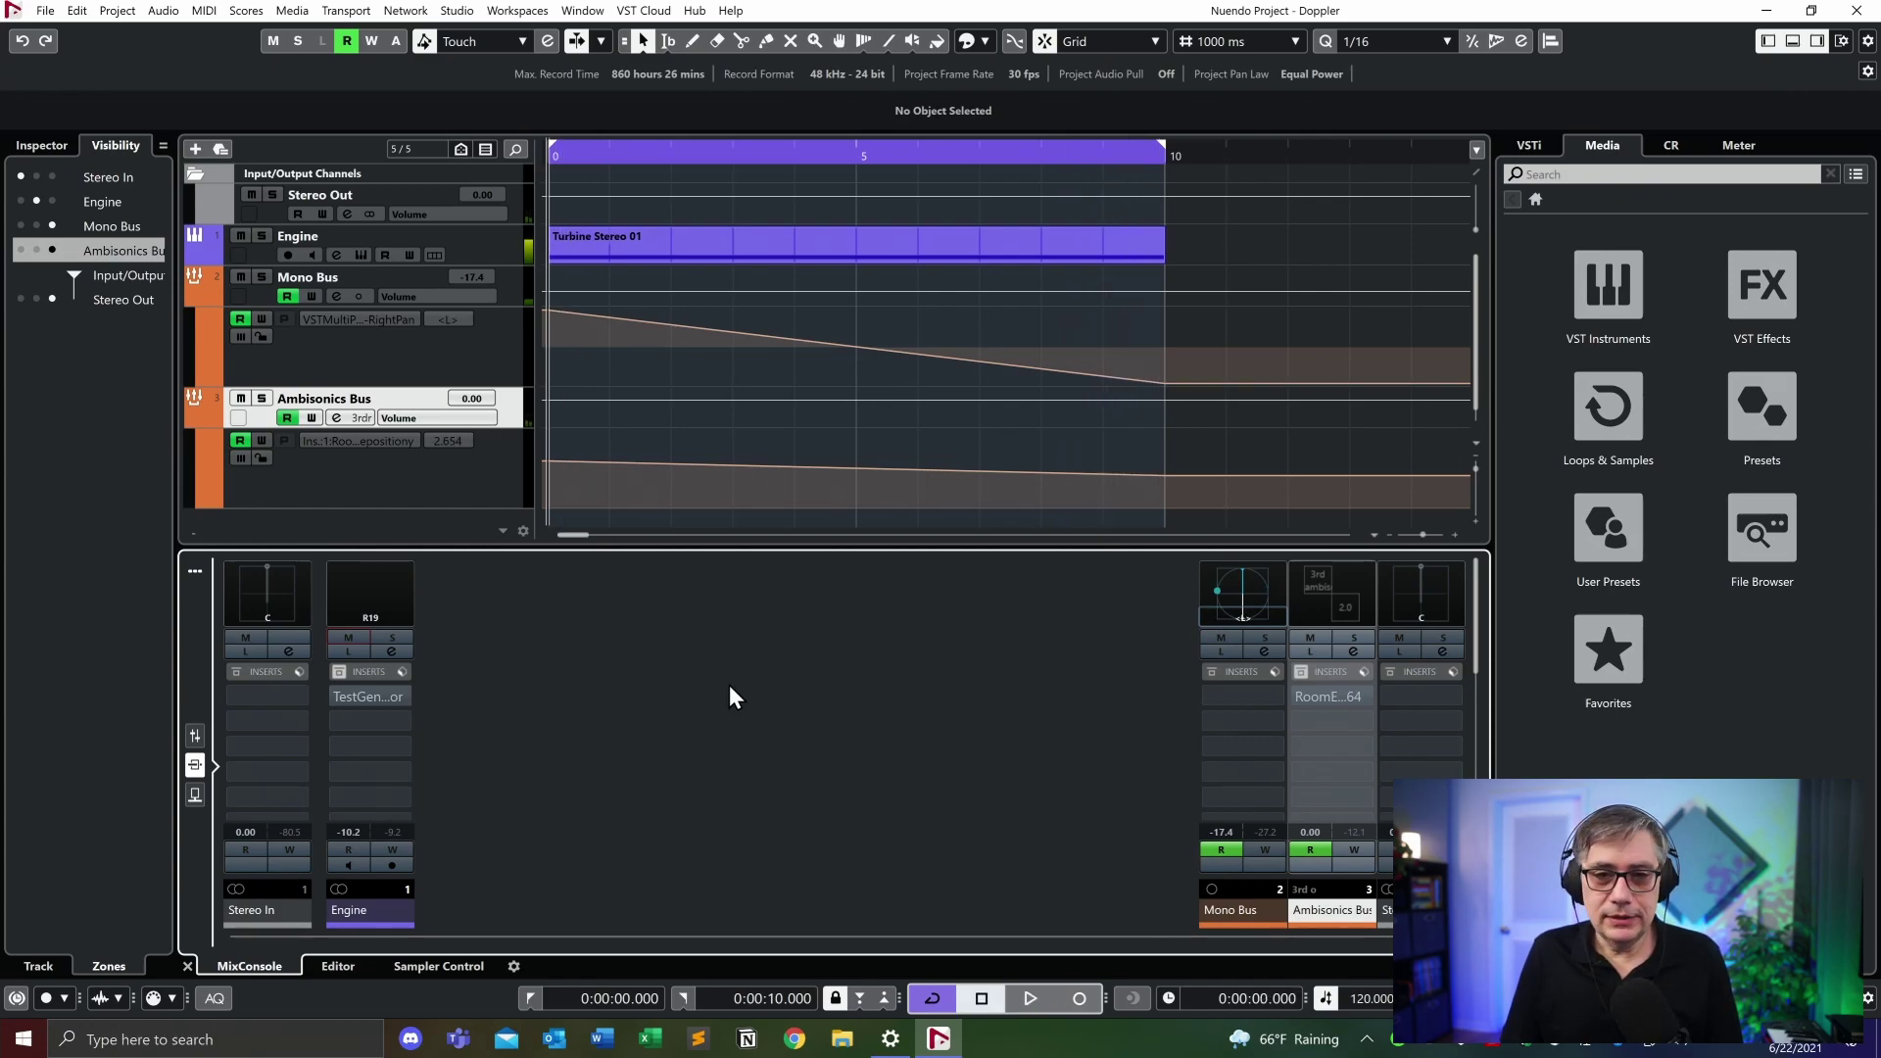
{"action": "left_click", "coordinate": [349, 639]}
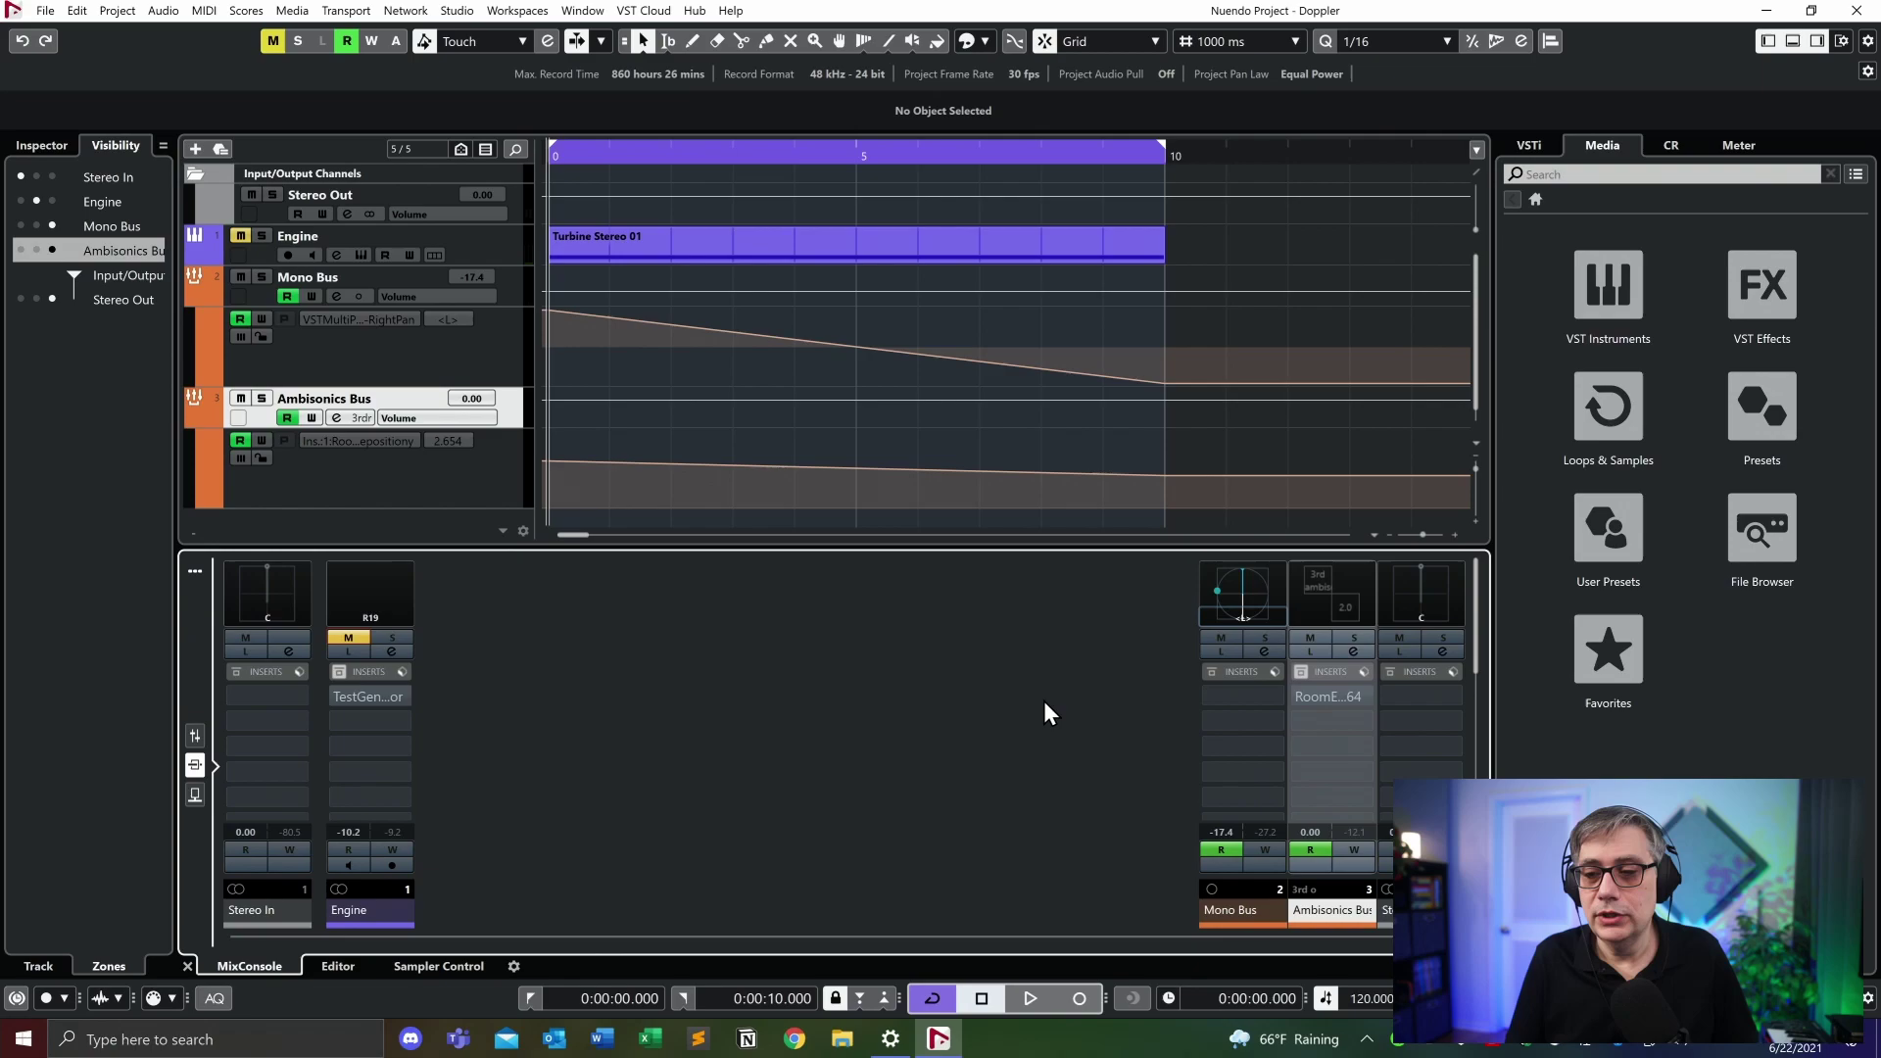
Open the Ambisonics Bus RoomEncoder and lower its number of reflections from 76 to 0
{"action": "left_click", "coordinate": [1345, 692]}
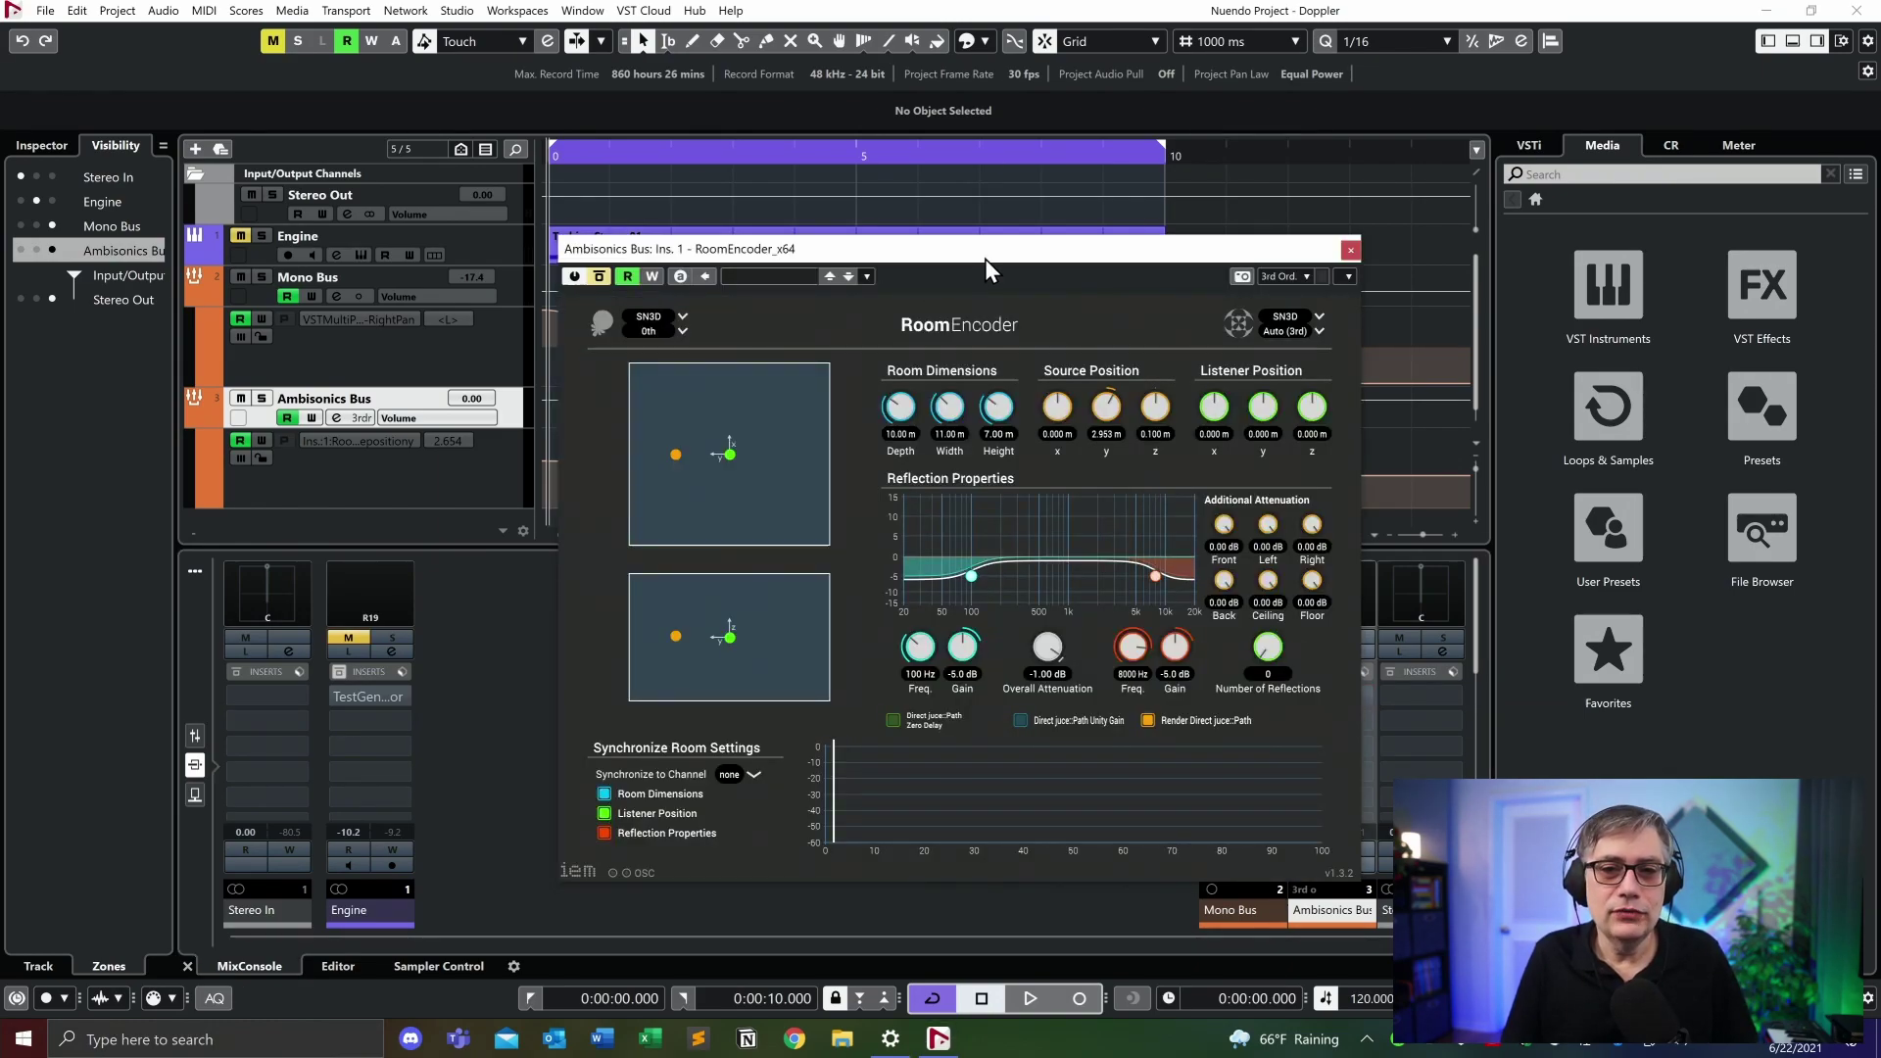
{"action": "left_click_drag", "start_coordinate": [985, 259], "coordinate": [792, 173]}
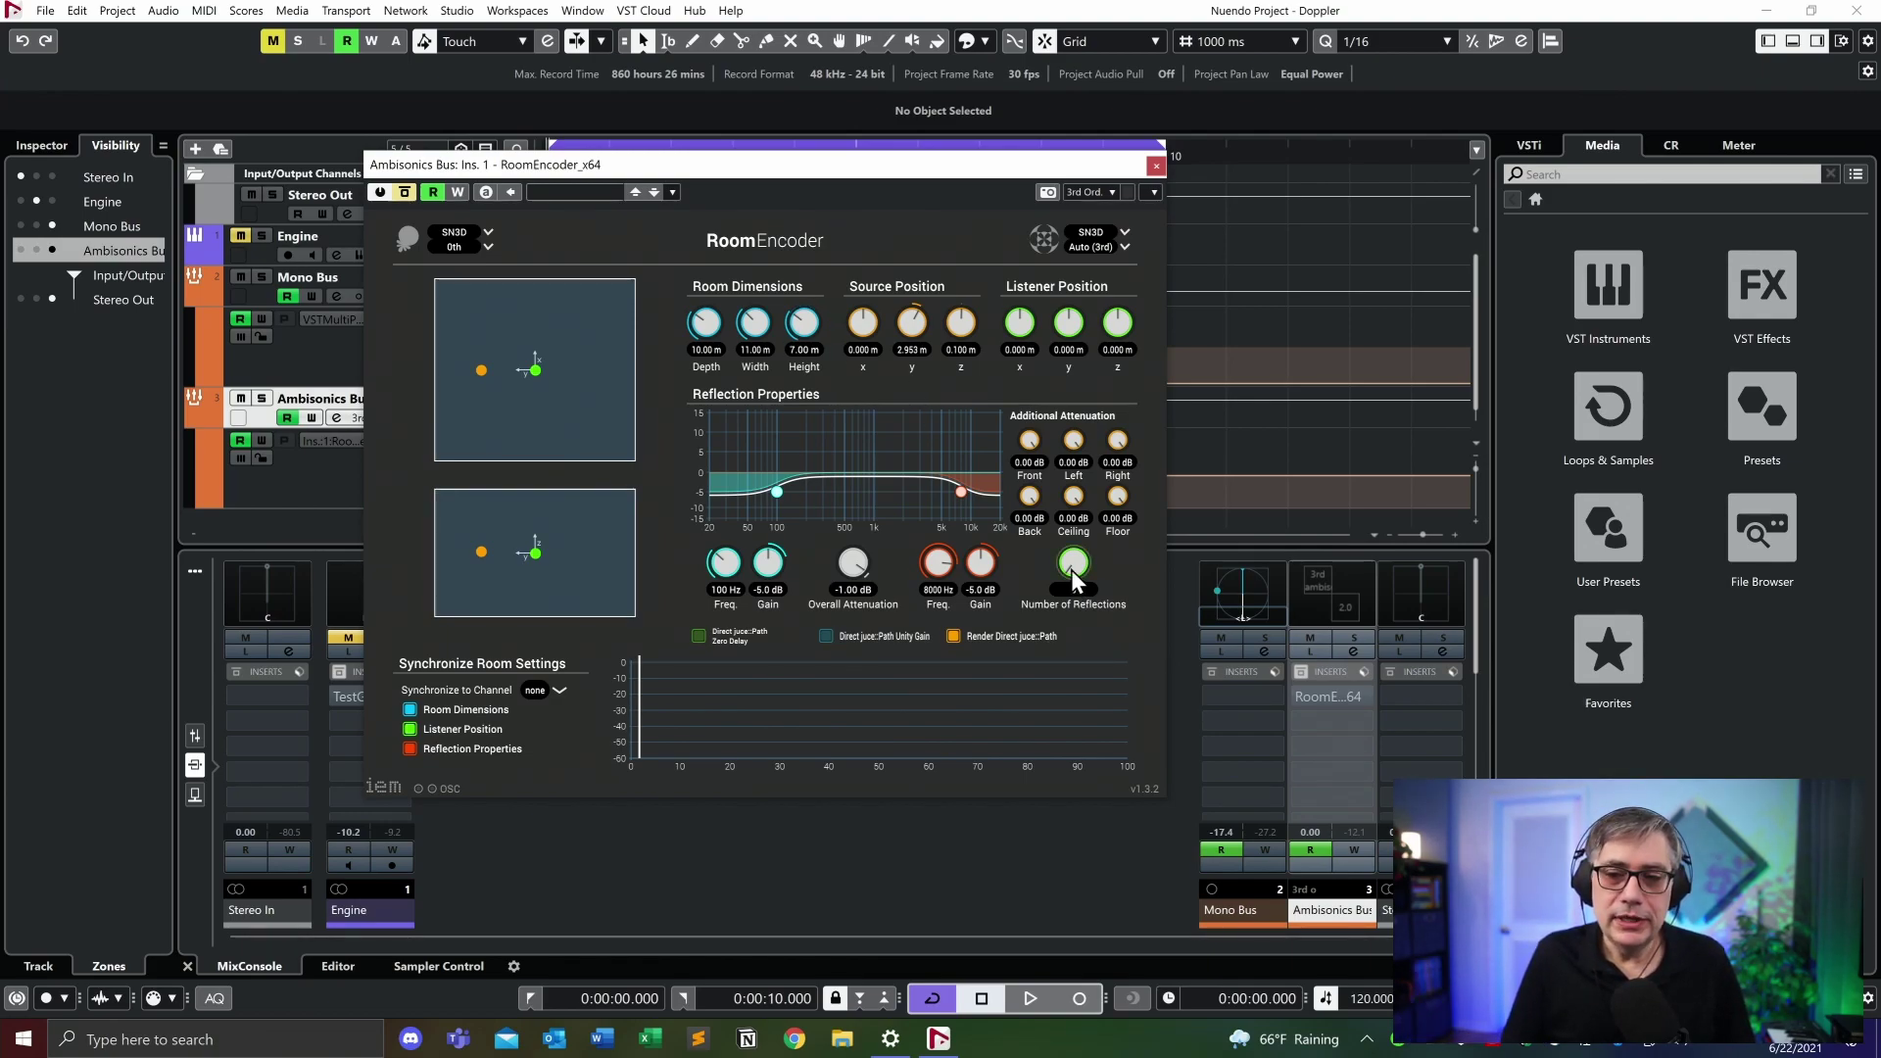
{"action": "left_click_drag", "start_coordinate": [1072, 569], "coordinate": [1080, 502]}
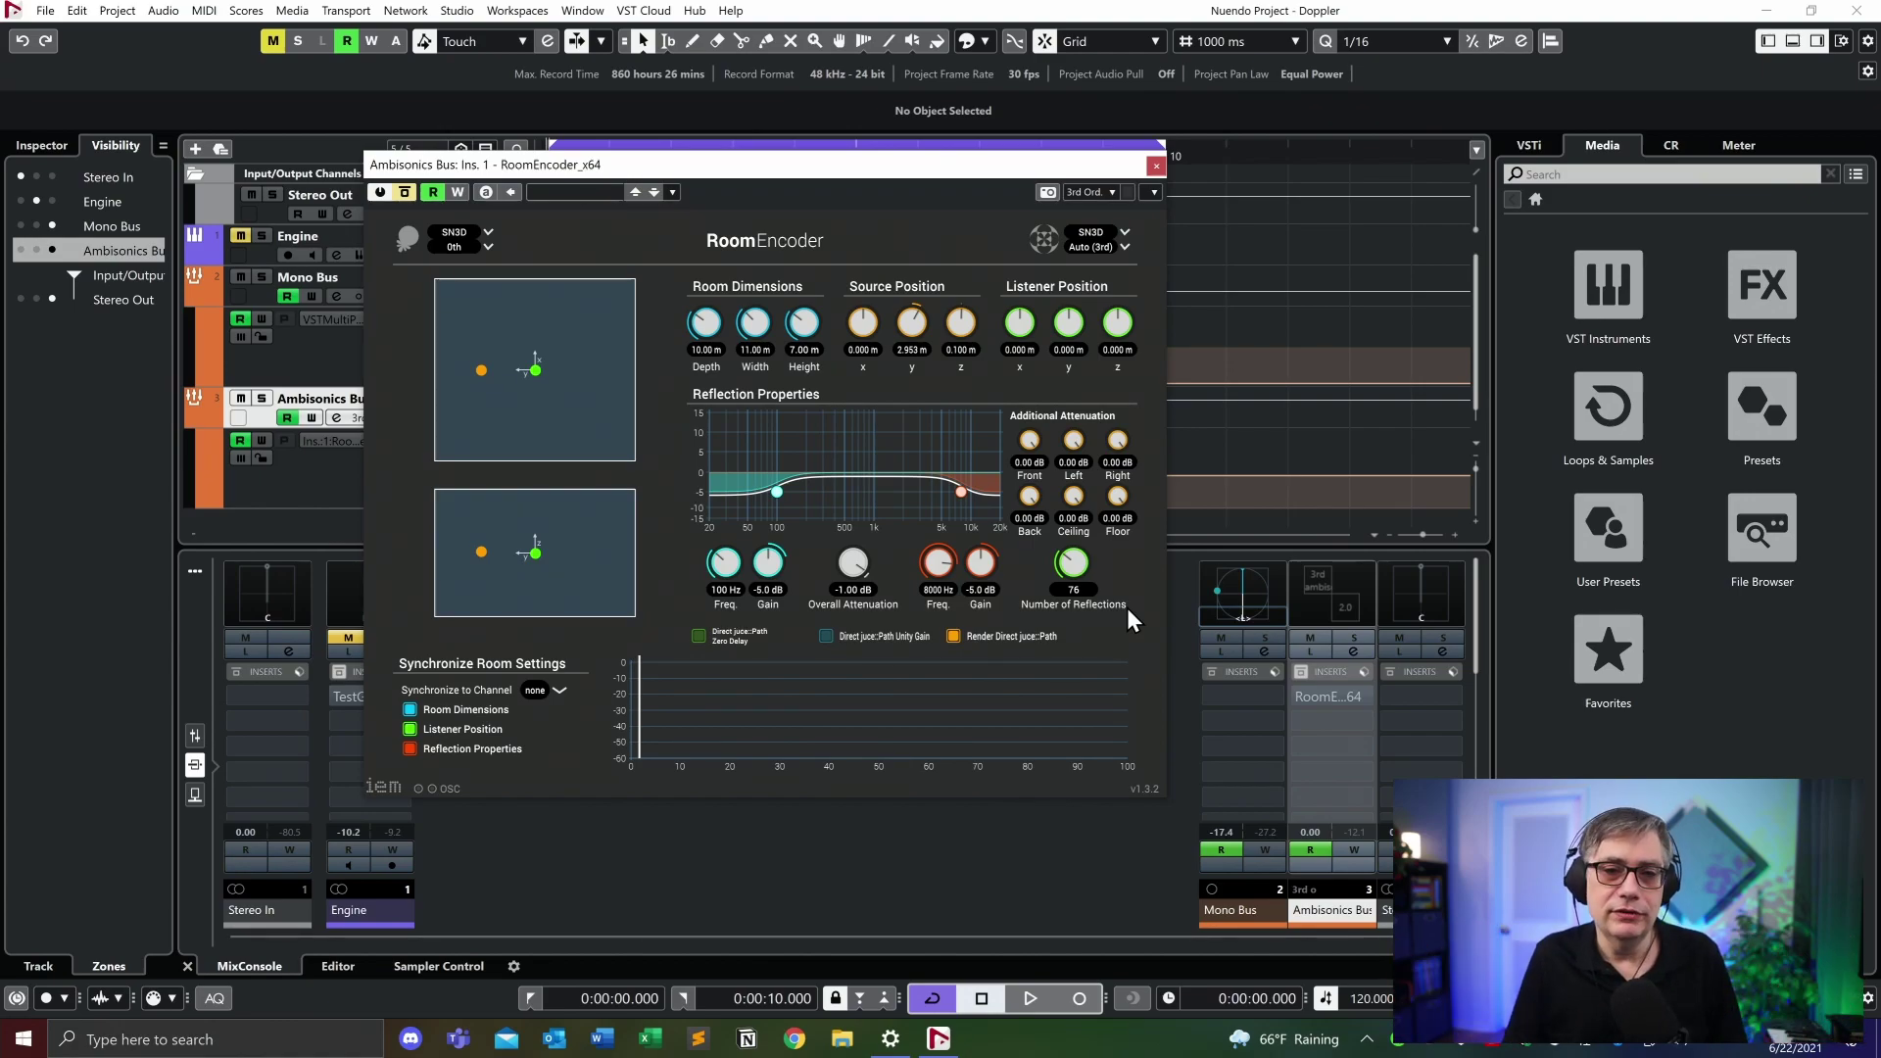
{"action": "left_click_drag", "start_coordinate": [833, 161], "coordinate": [1033, 155]}
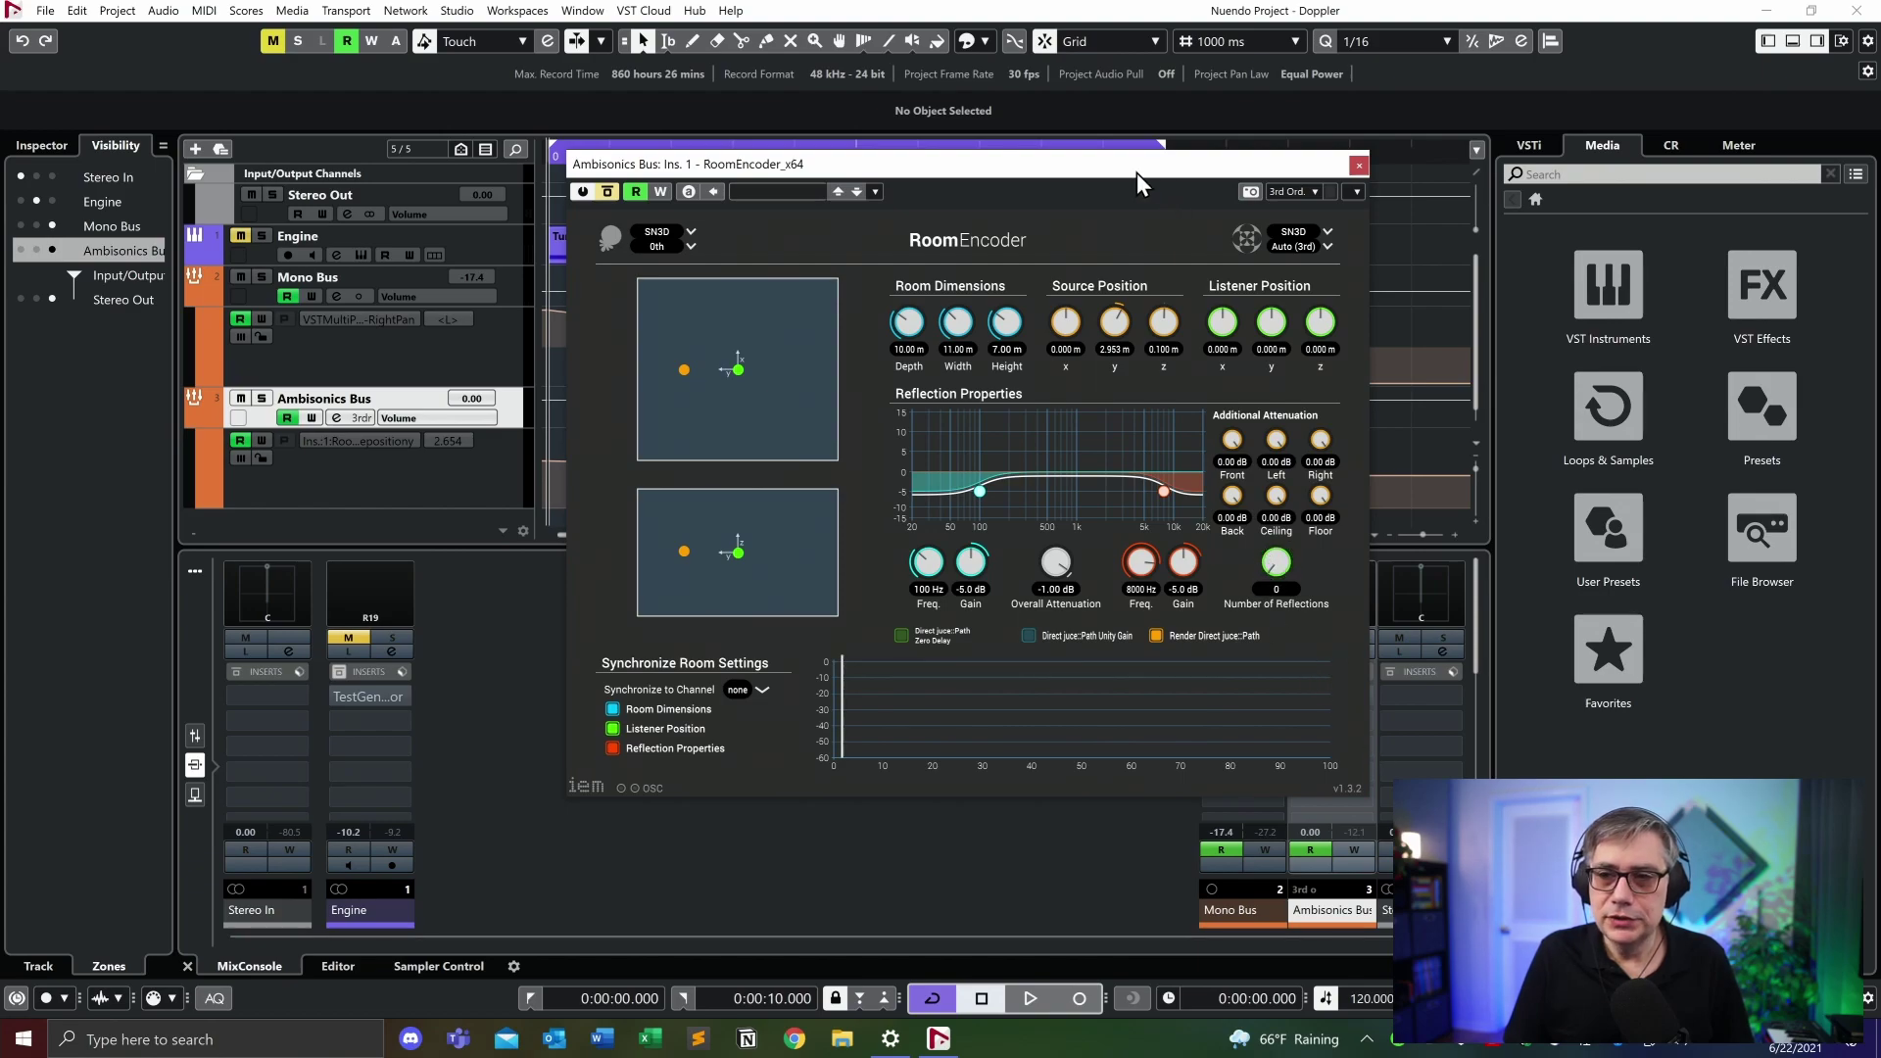
Move the RoomEncoder window aside, select the Mono Bus panner, and unmute the Engine channel
{"action": "left_click_drag", "start_coordinate": [1137, 171], "coordinate": [1058, 126]}
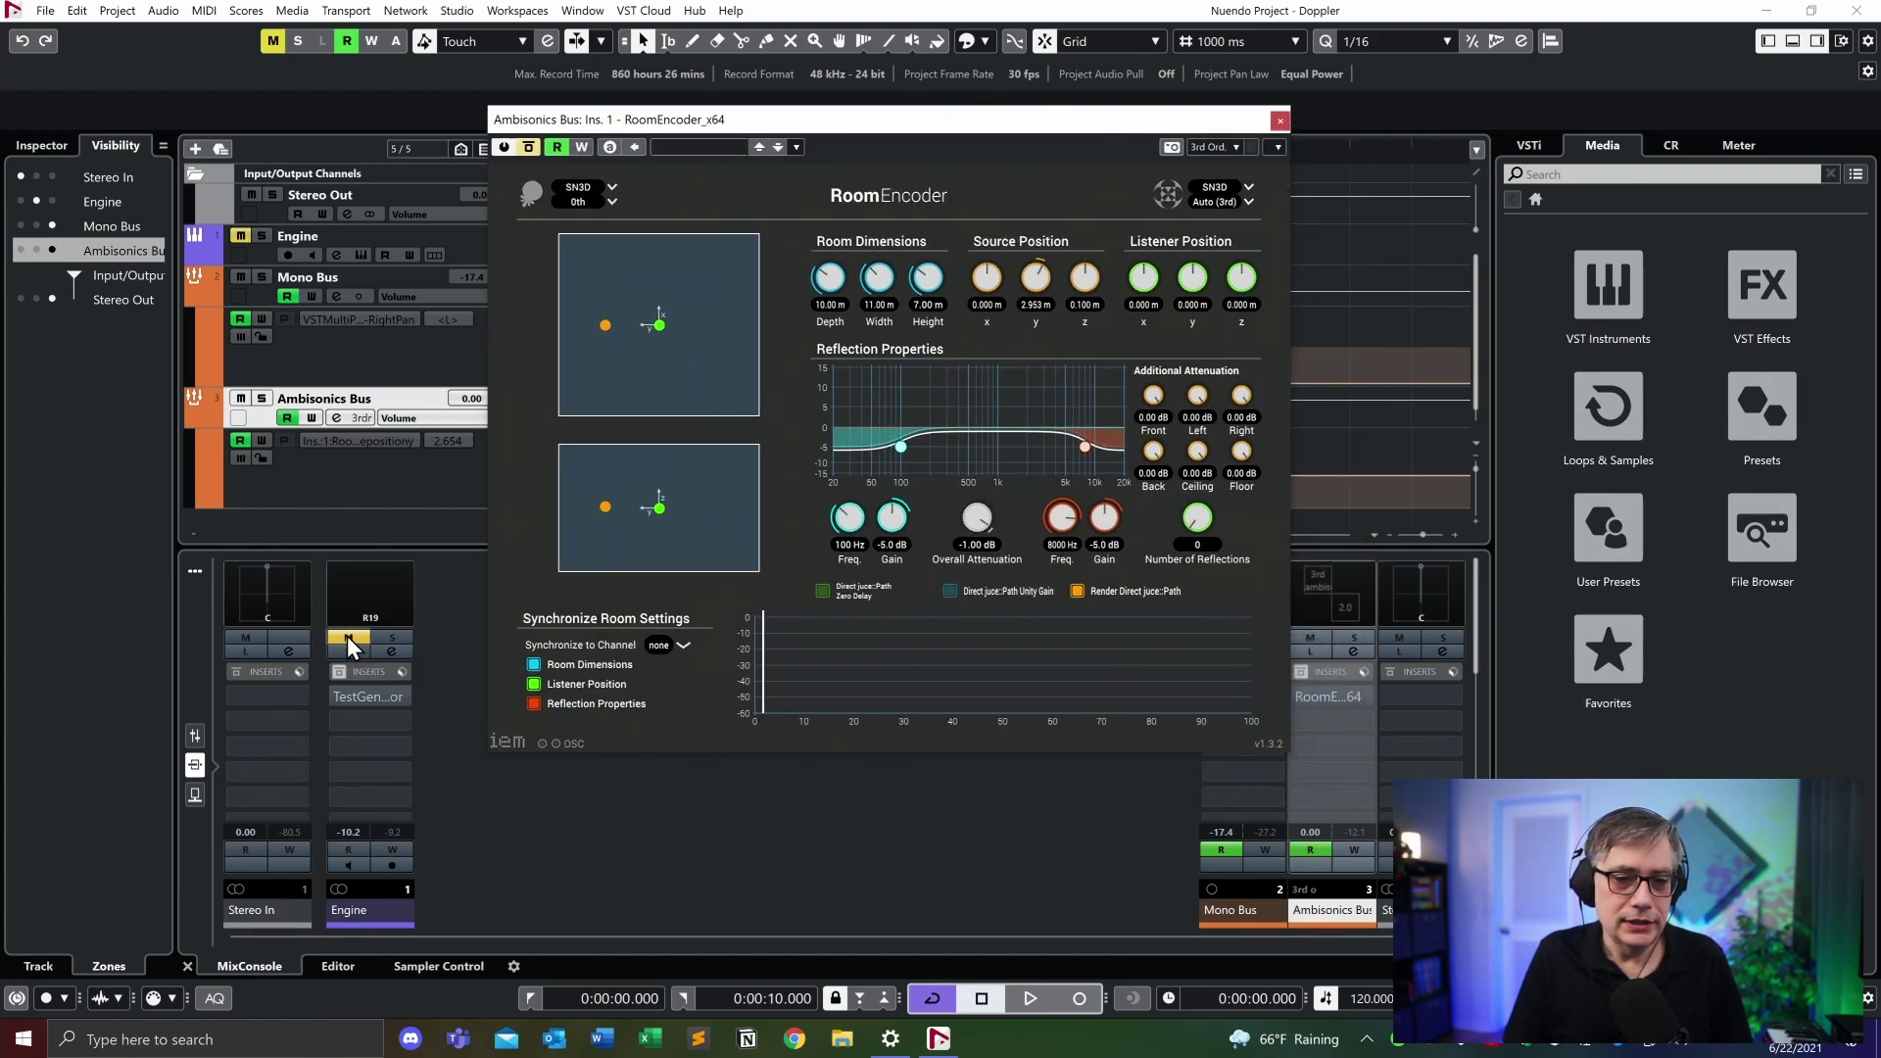
{"action": "left_click_drag", "start_coordinate": [1074, 132], "coordinate": [849, 116]}
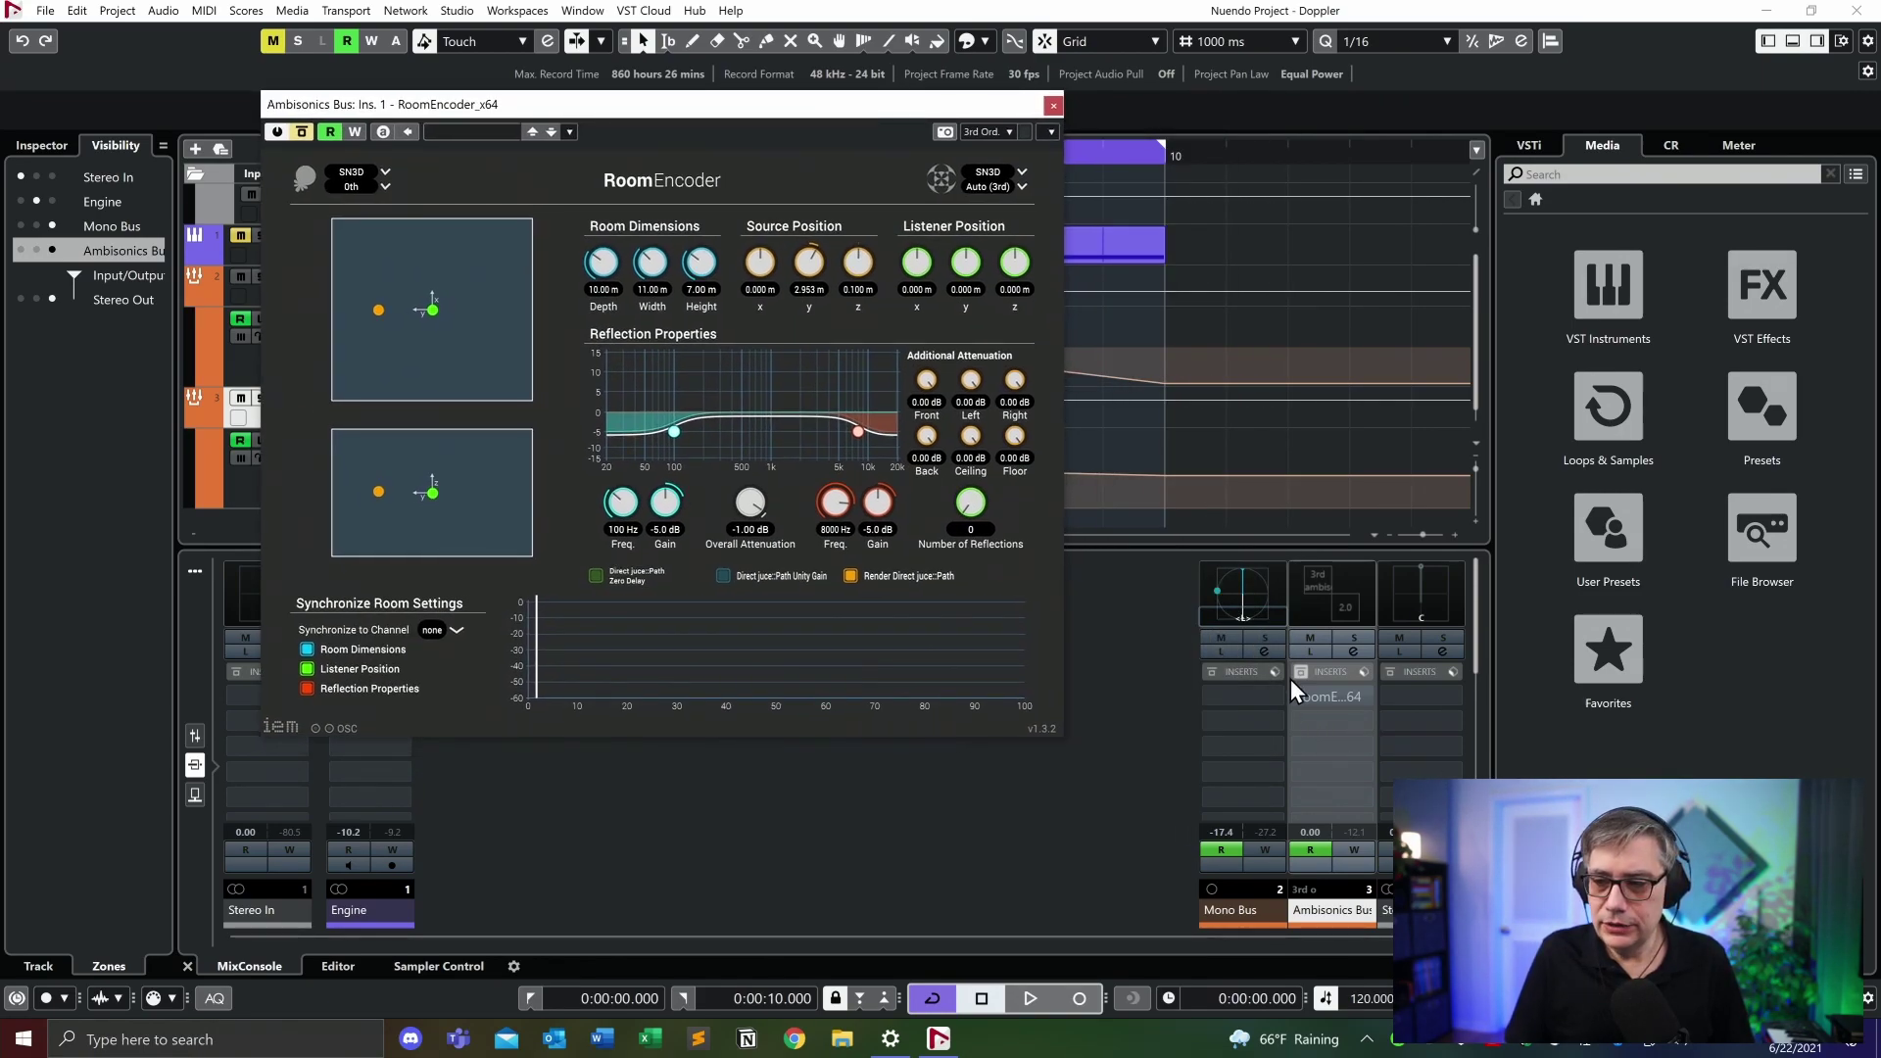
{"action": "mouse_move", "coordinate": [1295, 692]}
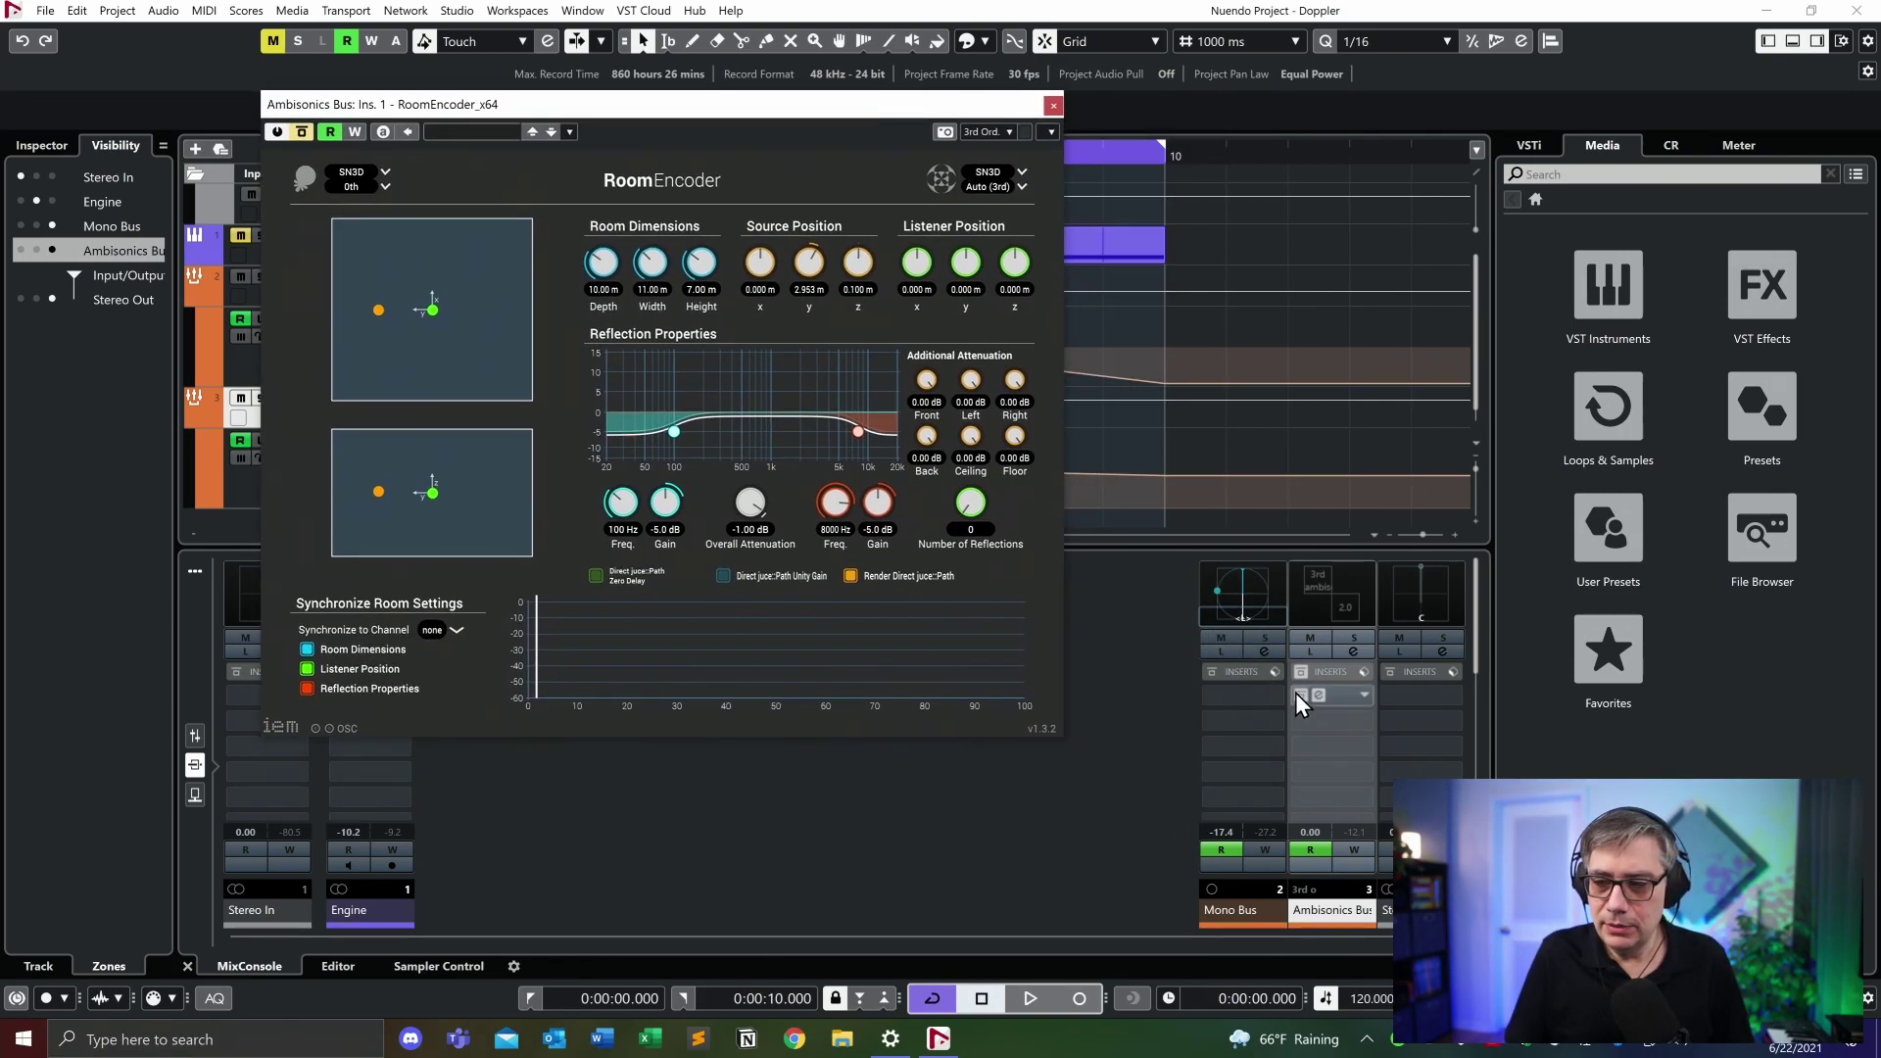
{"action": "left_click", "coordinate": [1197, 590]}
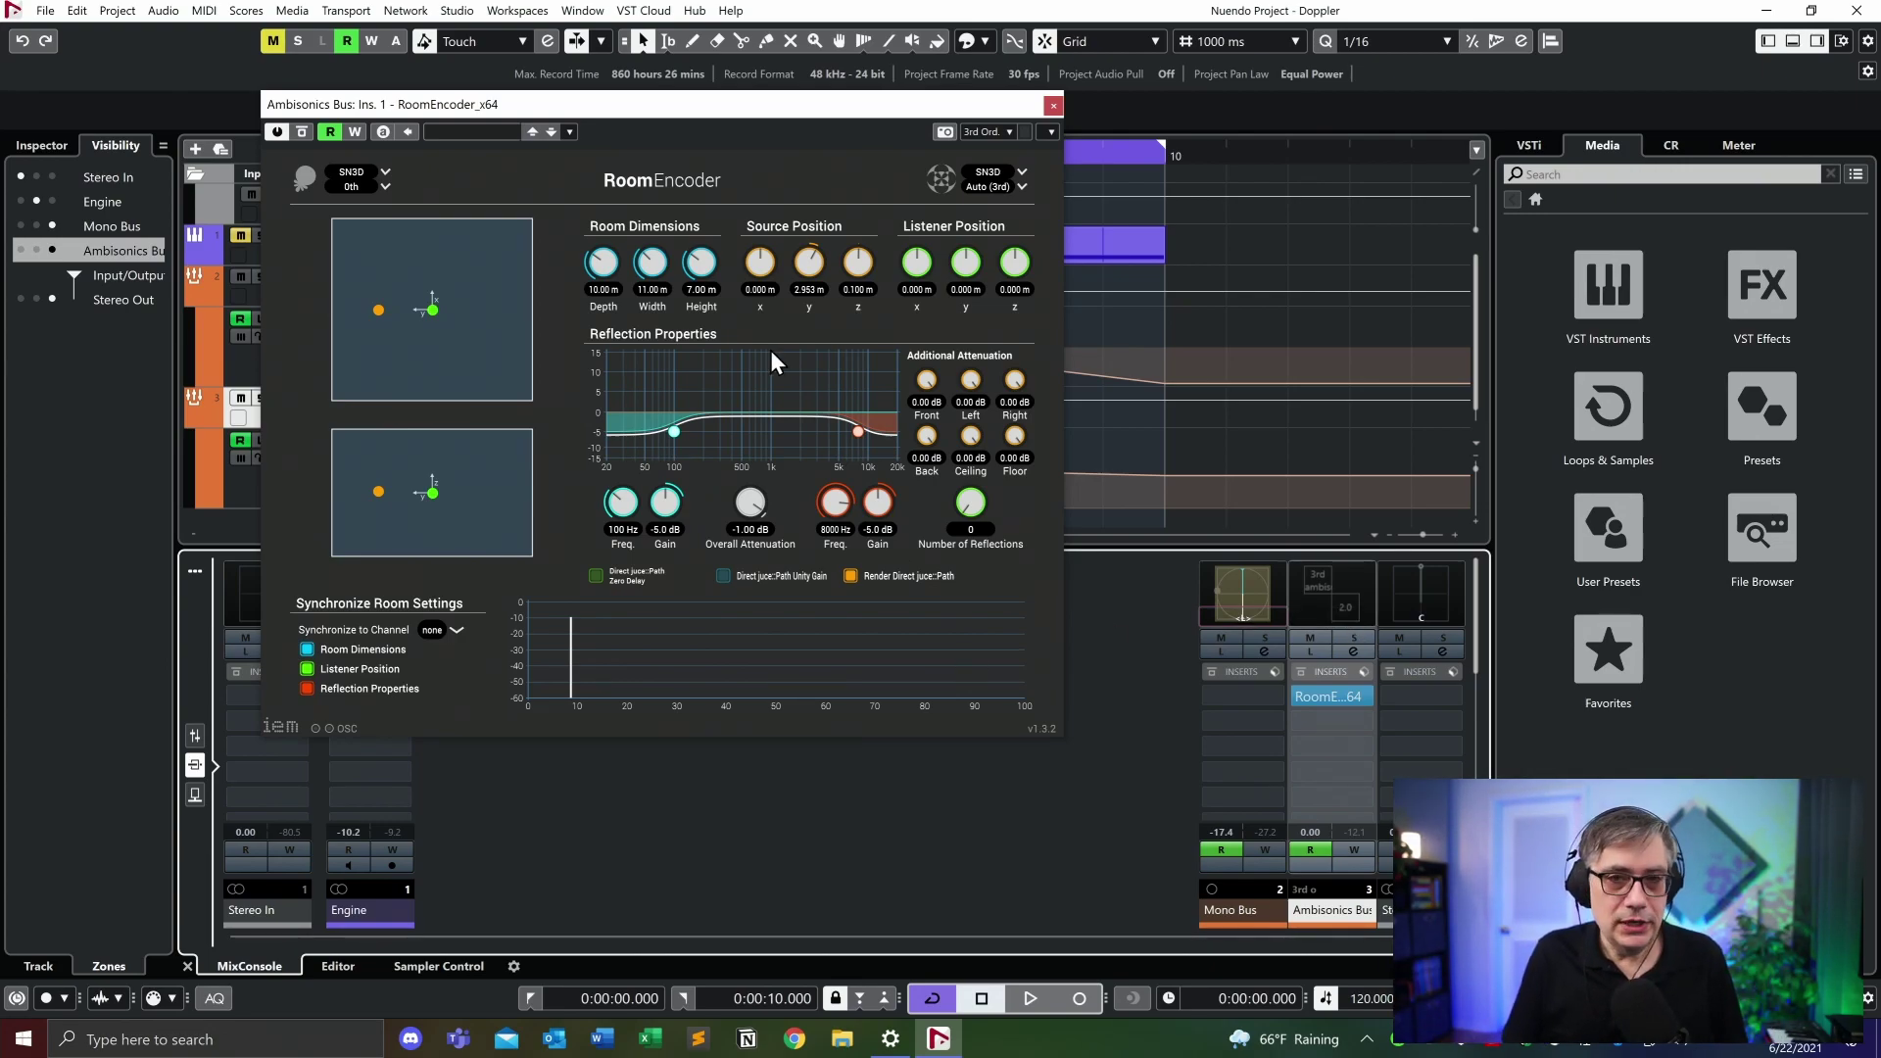
{"action": "left_click_drag", "start_coordinate": [602, 104], "coordinate": [968, 101]}
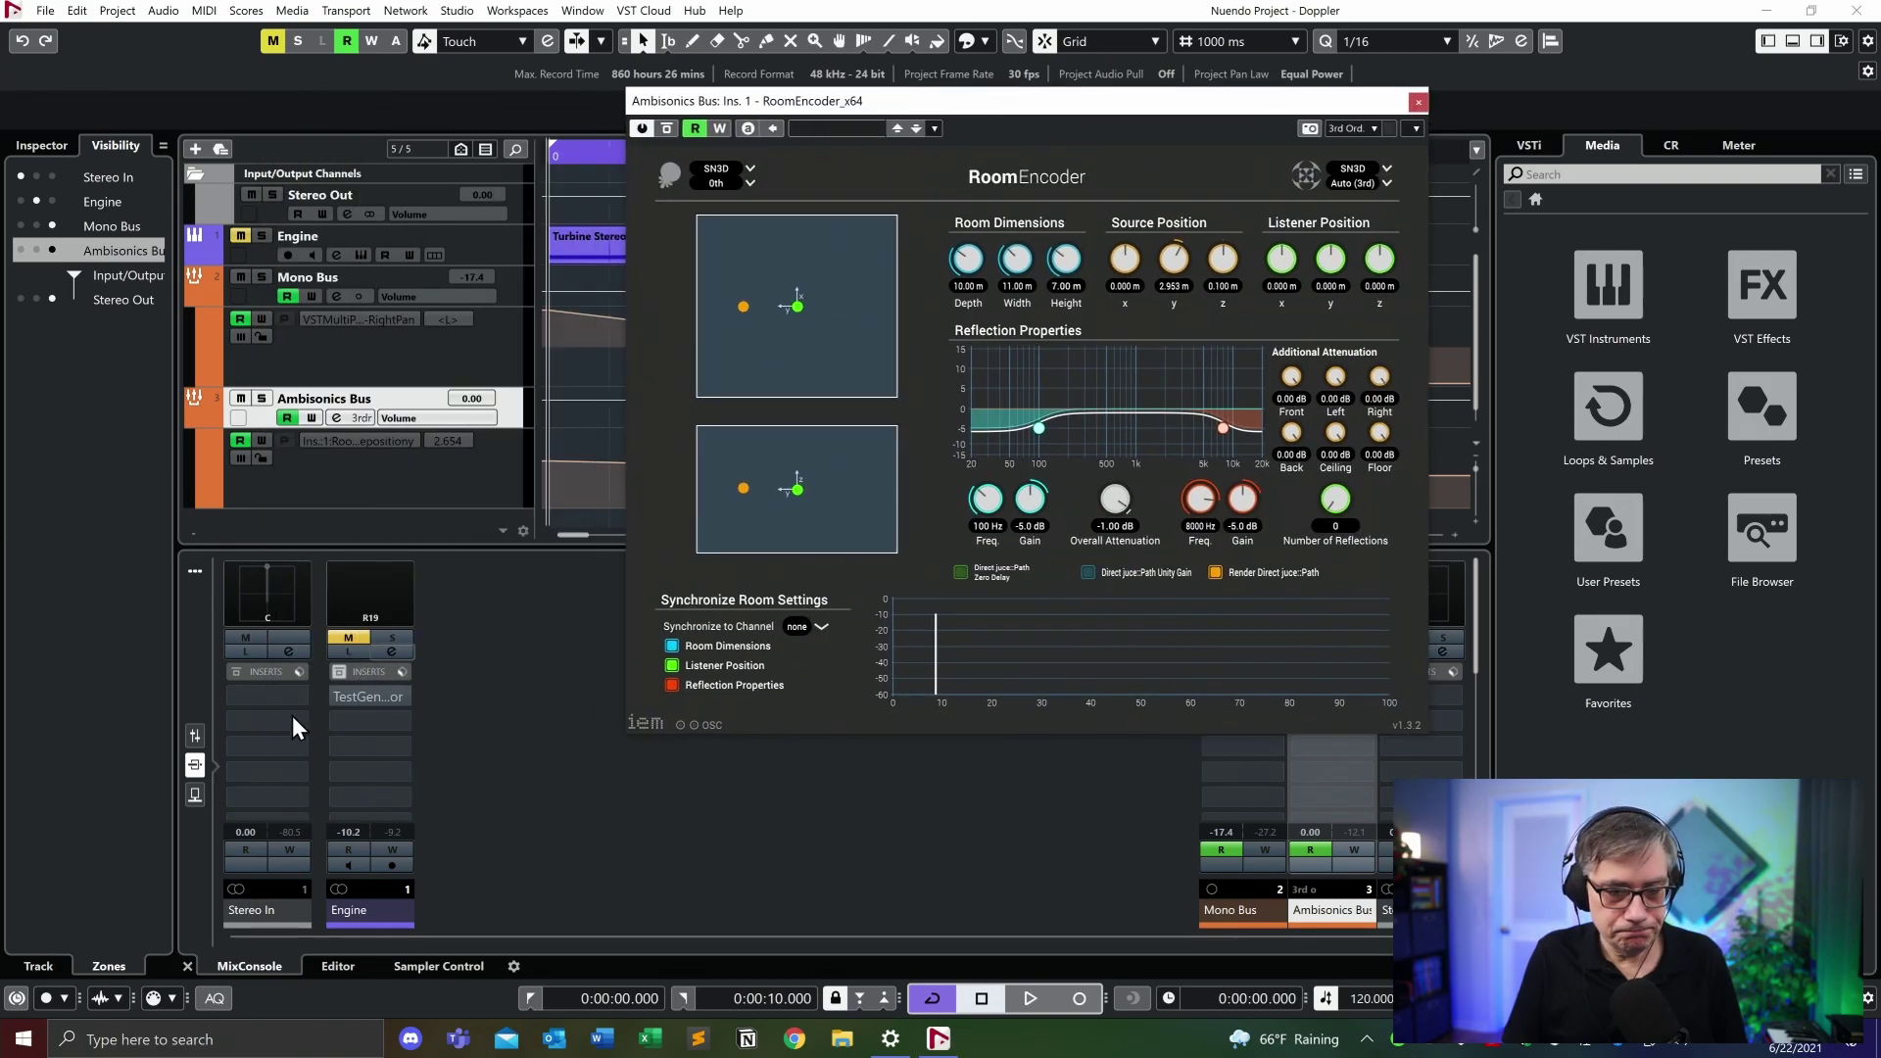
{"action": "left_click", "coordinate": [349, 637]}
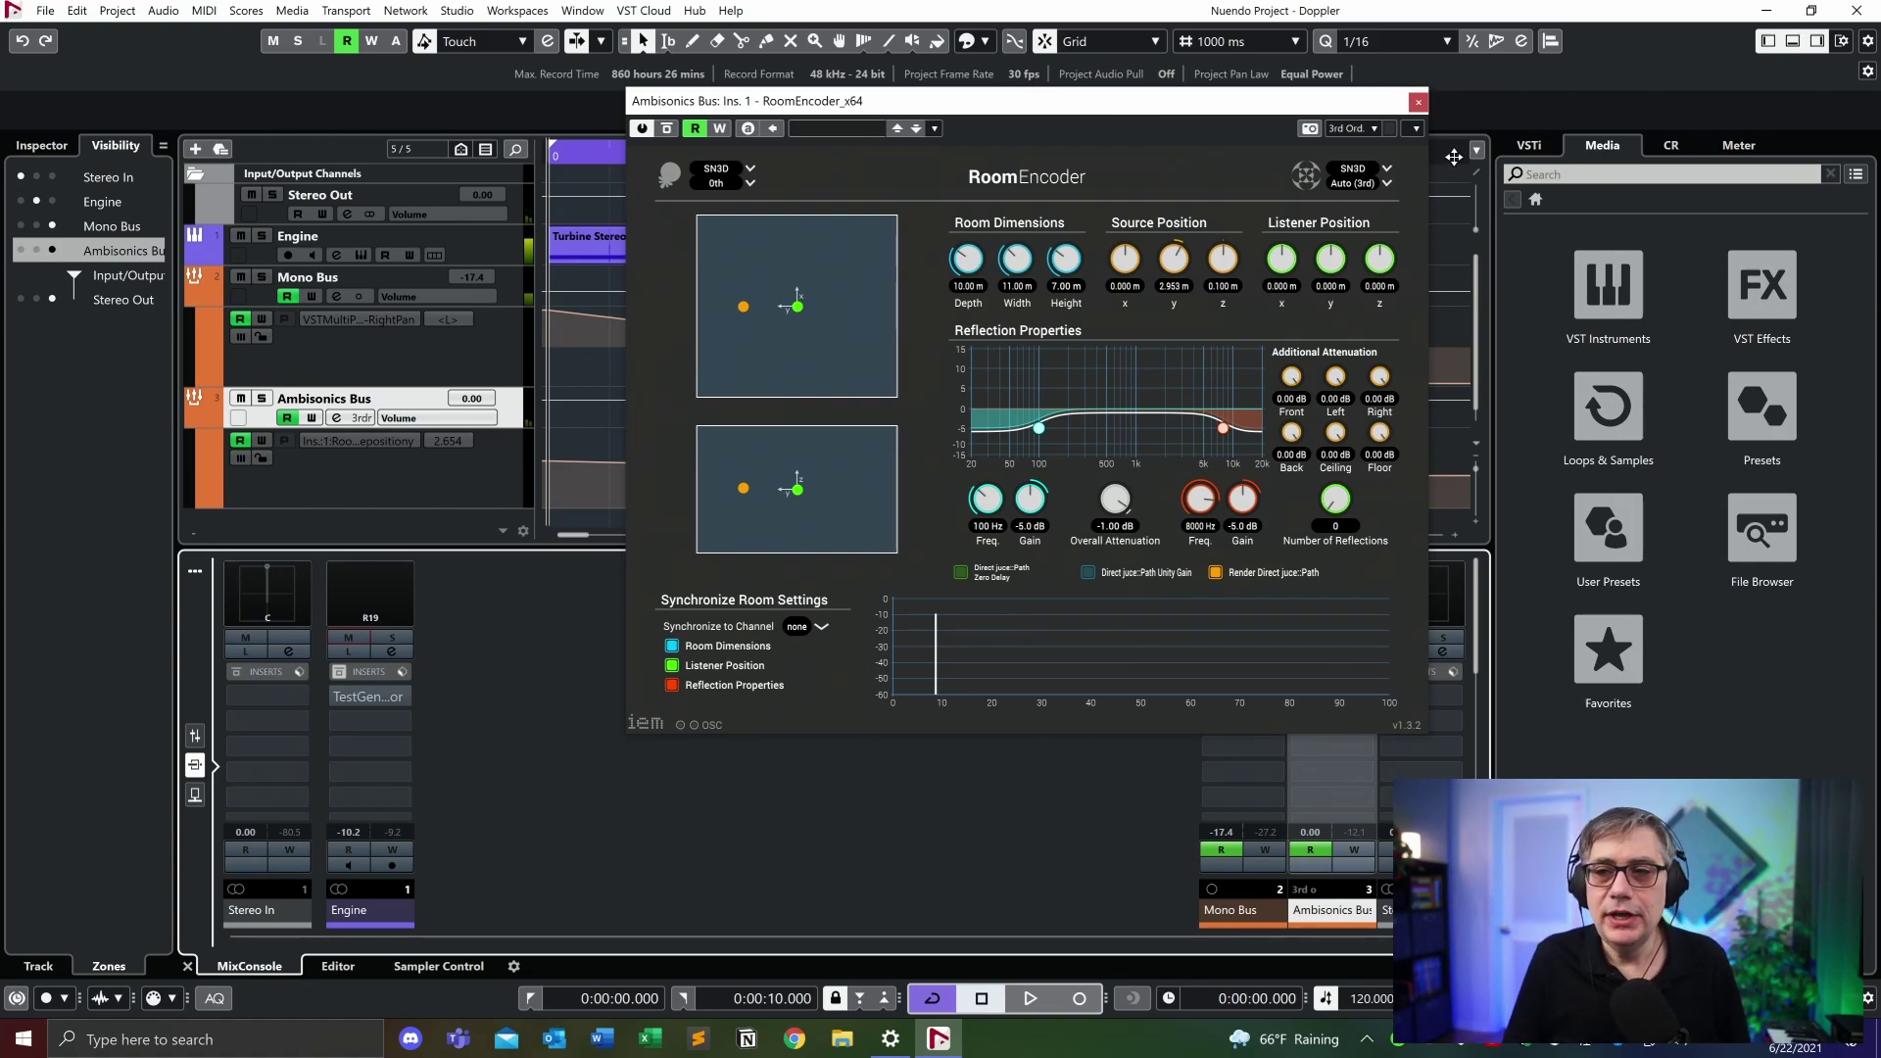
Raise the RoomEncoder reflections to 155 and drag the sound source to a new room position
{"action": "left_click_drag", "start_coordinate": [1163, 102], "coordinate": [1033, 131]}
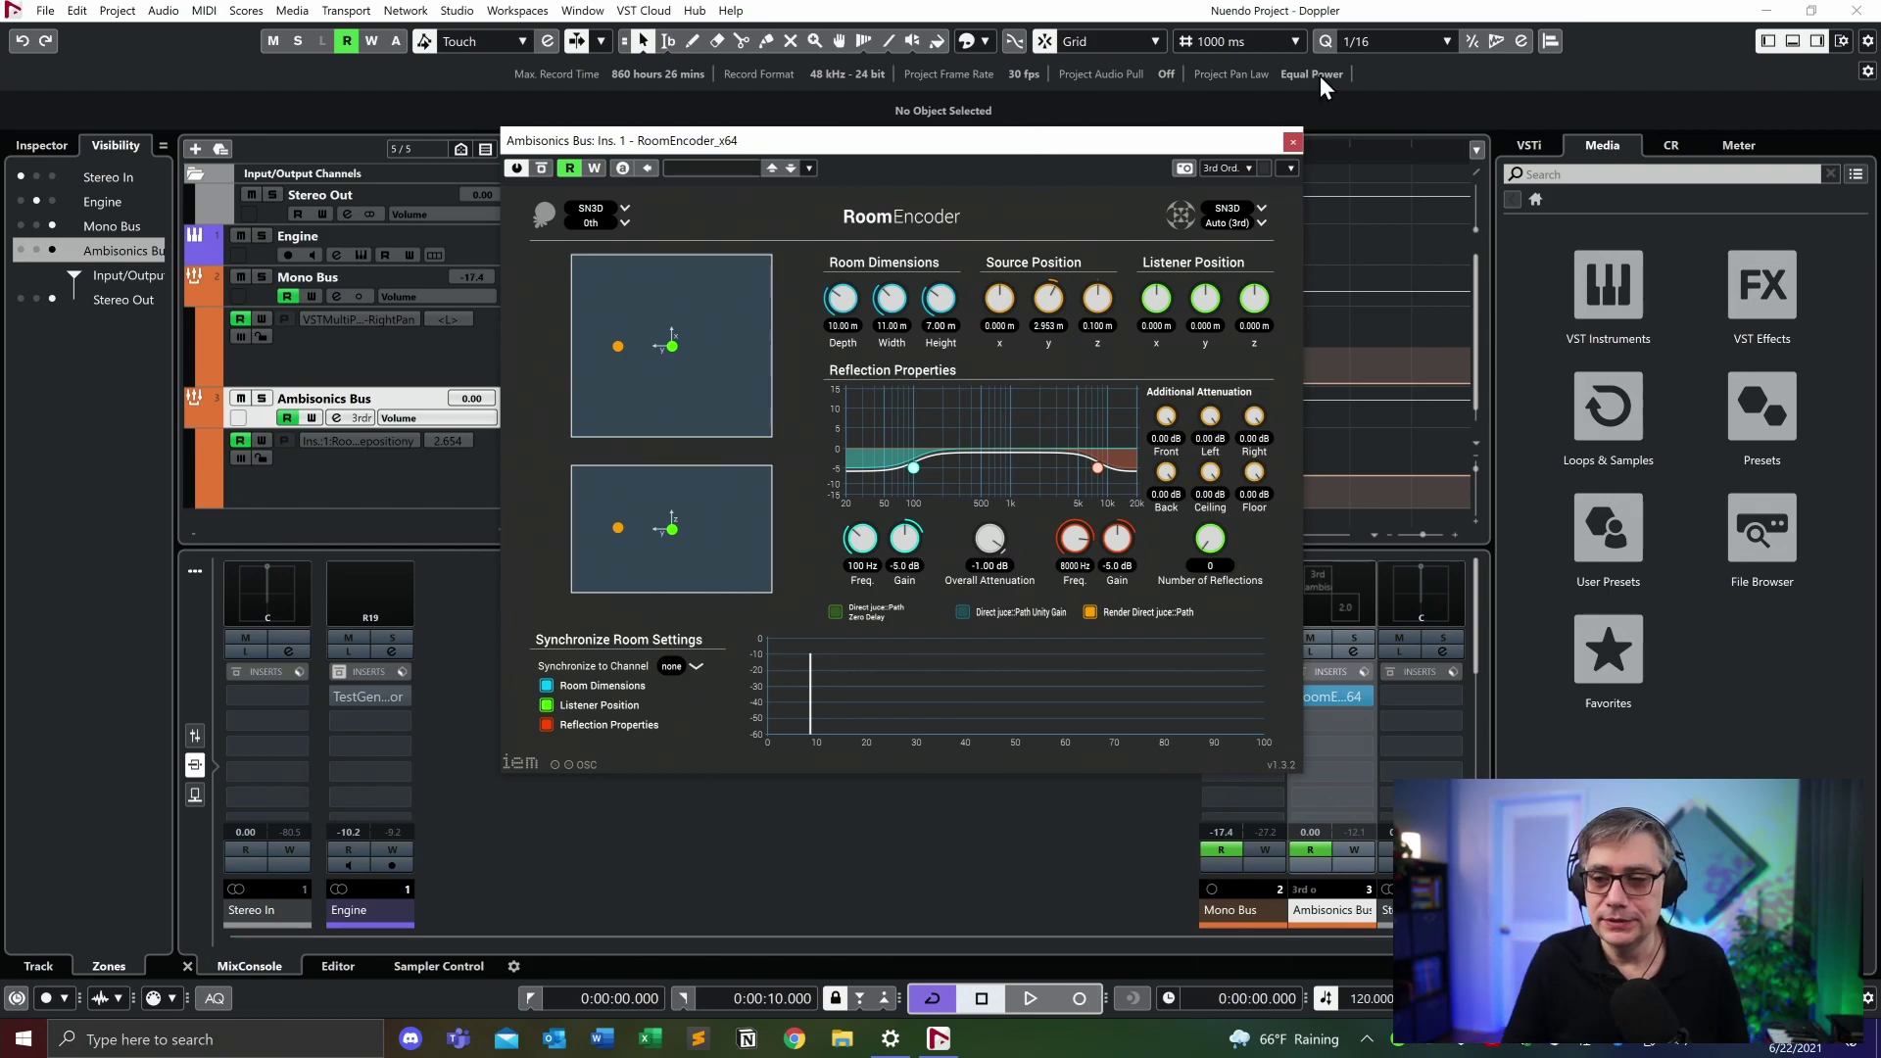
{"action": "left_click_drag", "start_coordinate": [1219, 549], "coordinate": [1214, 374]}
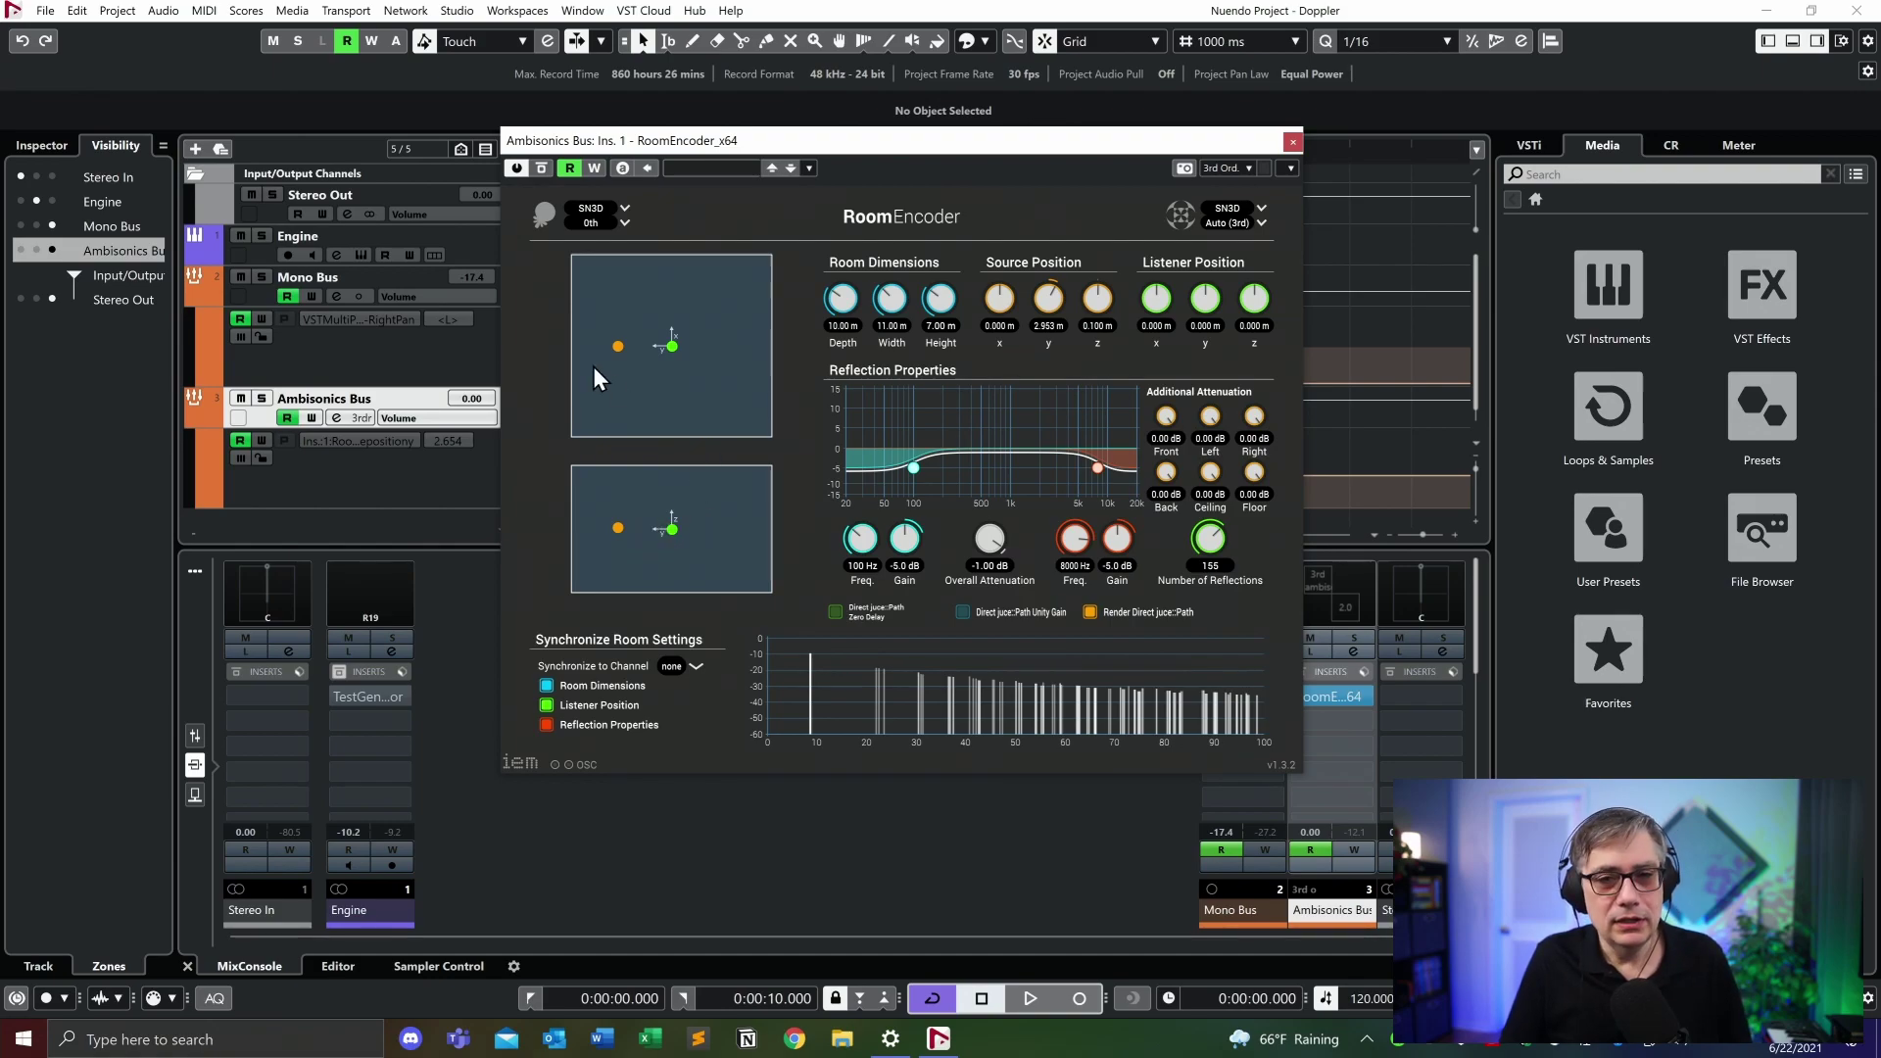
{"action": "left_click_drag", "start_coordinate": [615, 347], "coordinate": [603, 307]}
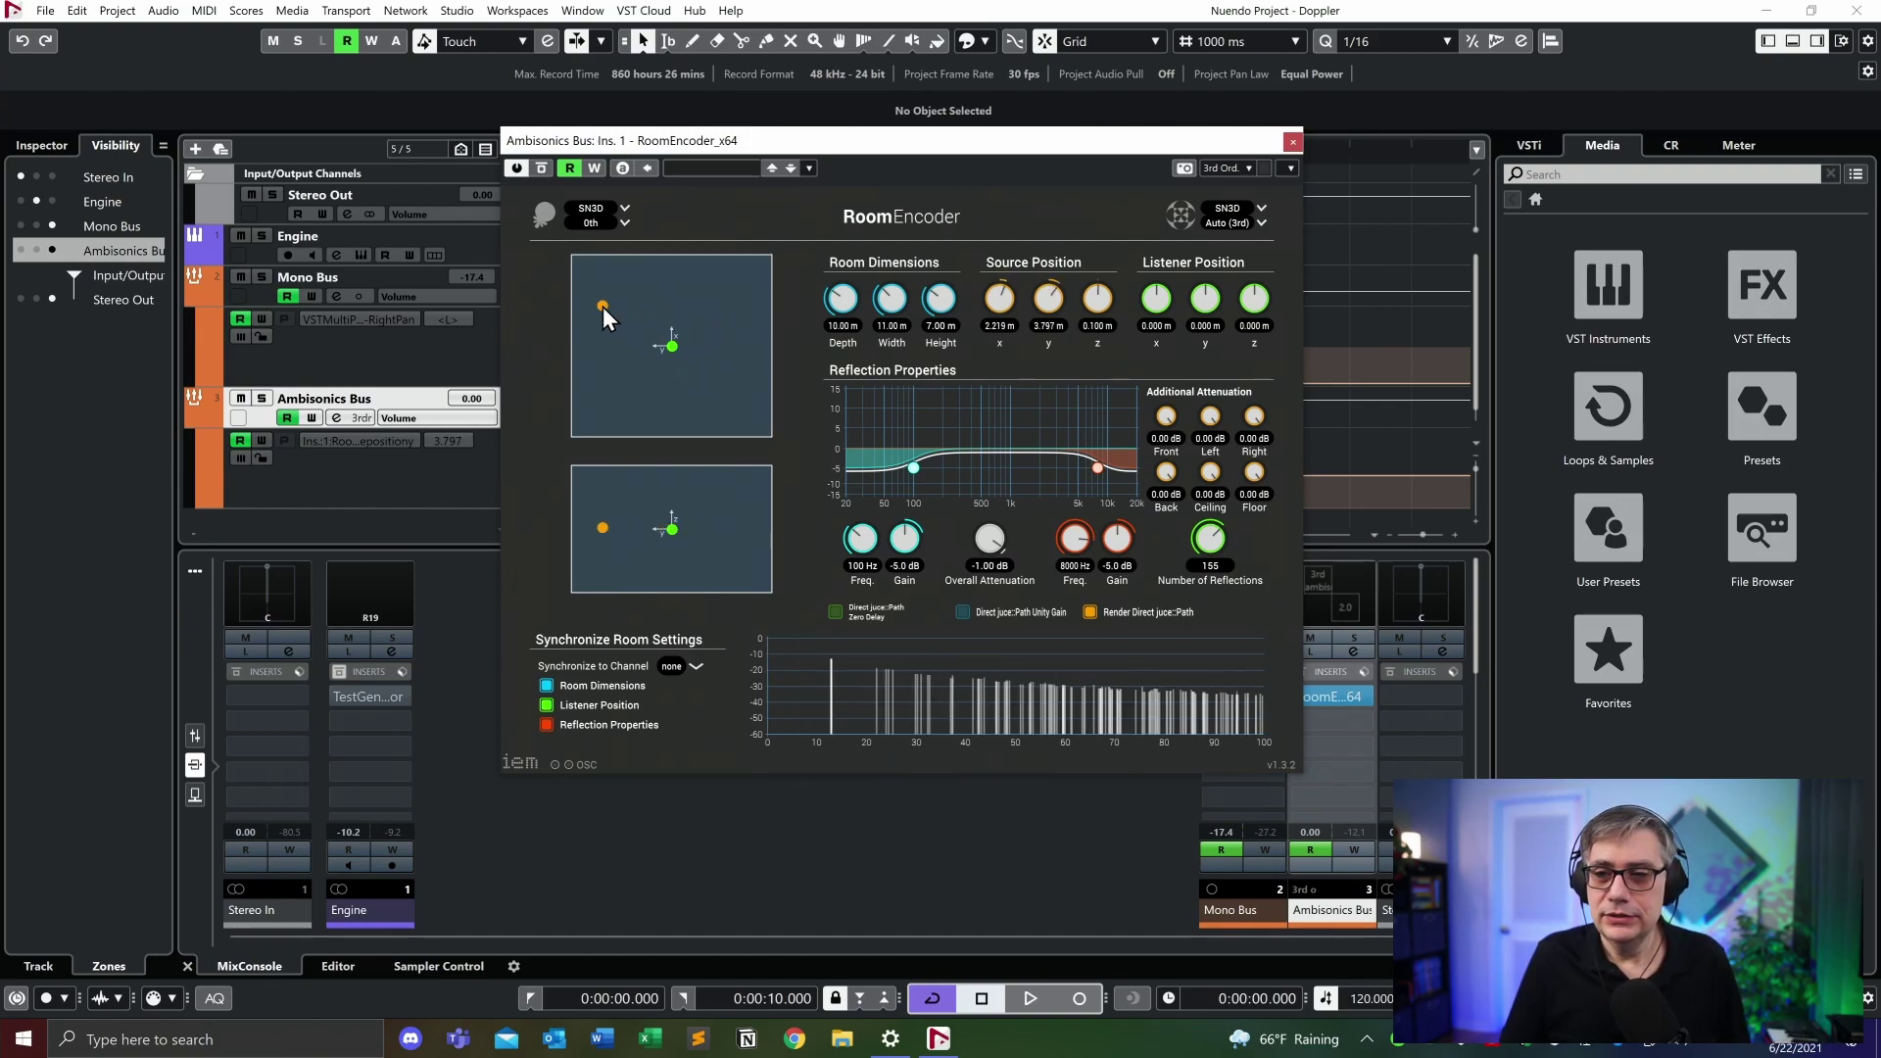
Set the RoomEncoder source x to 0 m and return reflections to 0
{"action": "left_click", "coordinate": [997, 325]}
{"action": "type", "text": "0"}
{"action": "key", "text": "Return"}
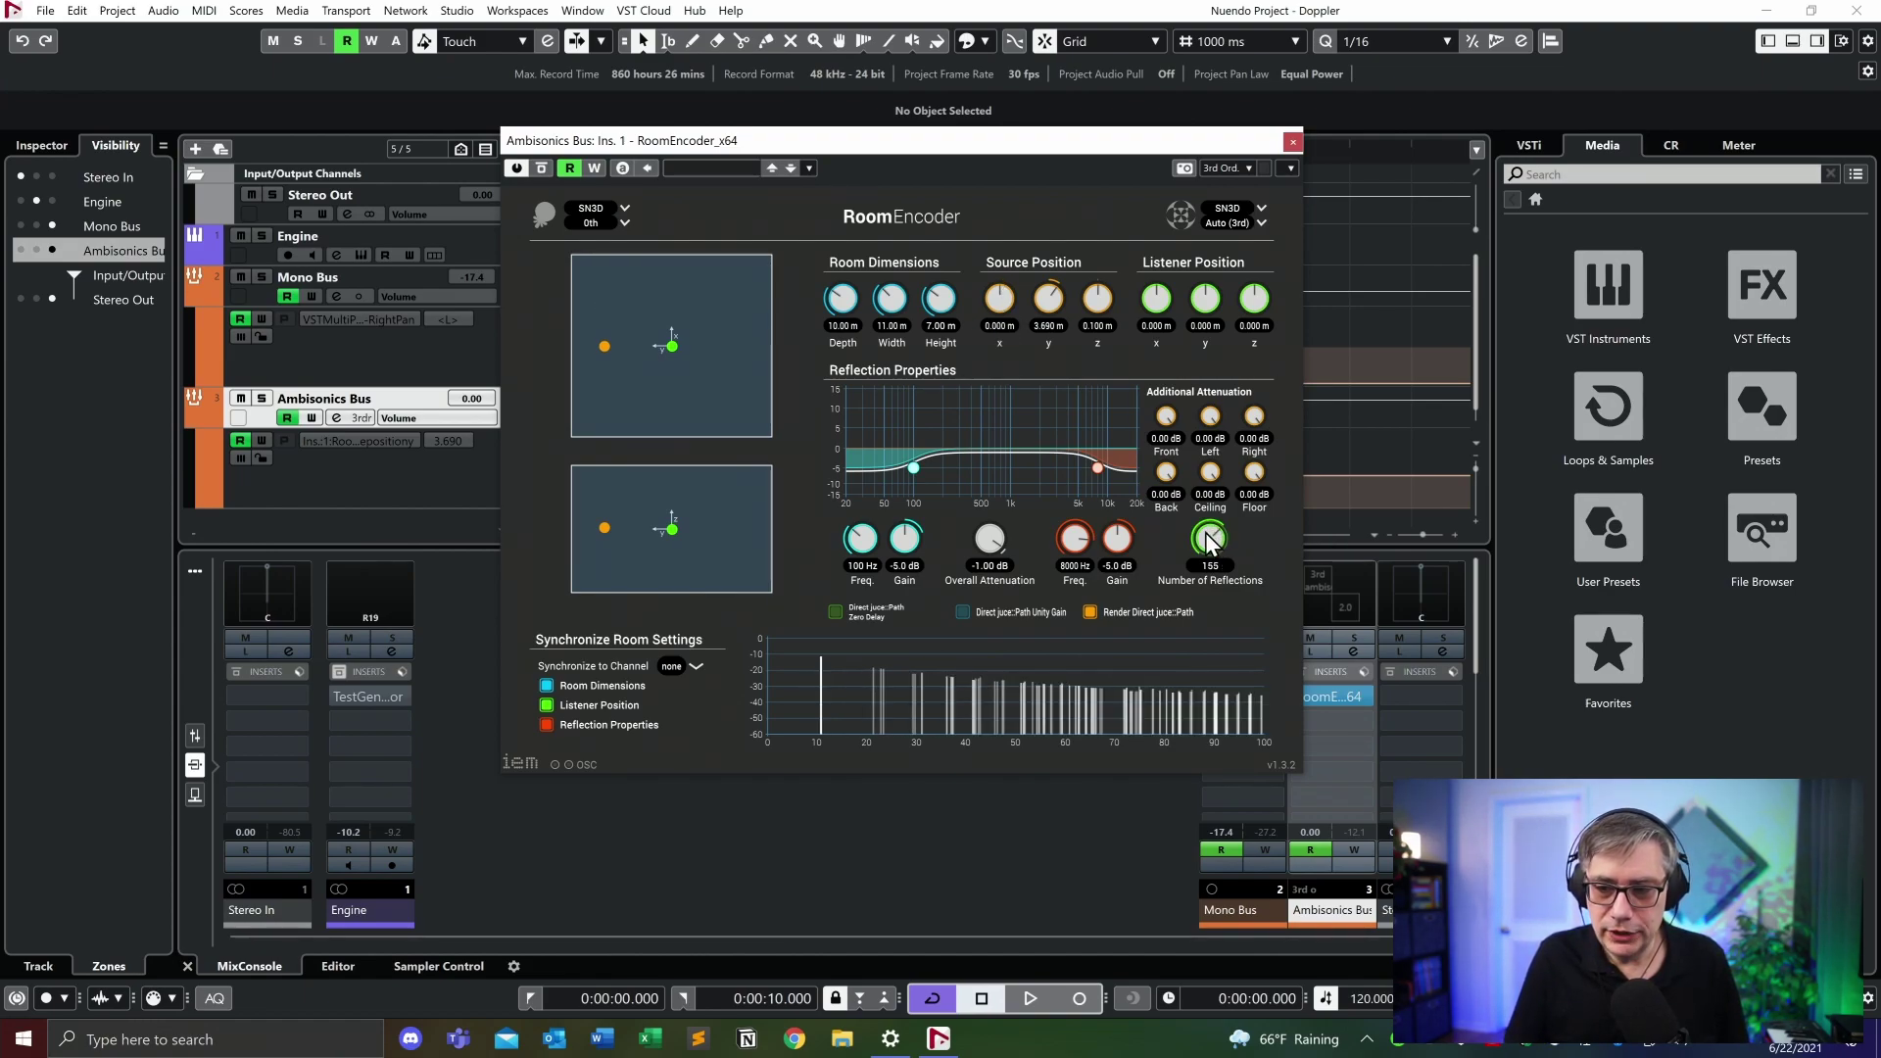
{"action": "left_click_drag", "start_coordinate": [1205, 532], "coordinate": [1203, 627]}
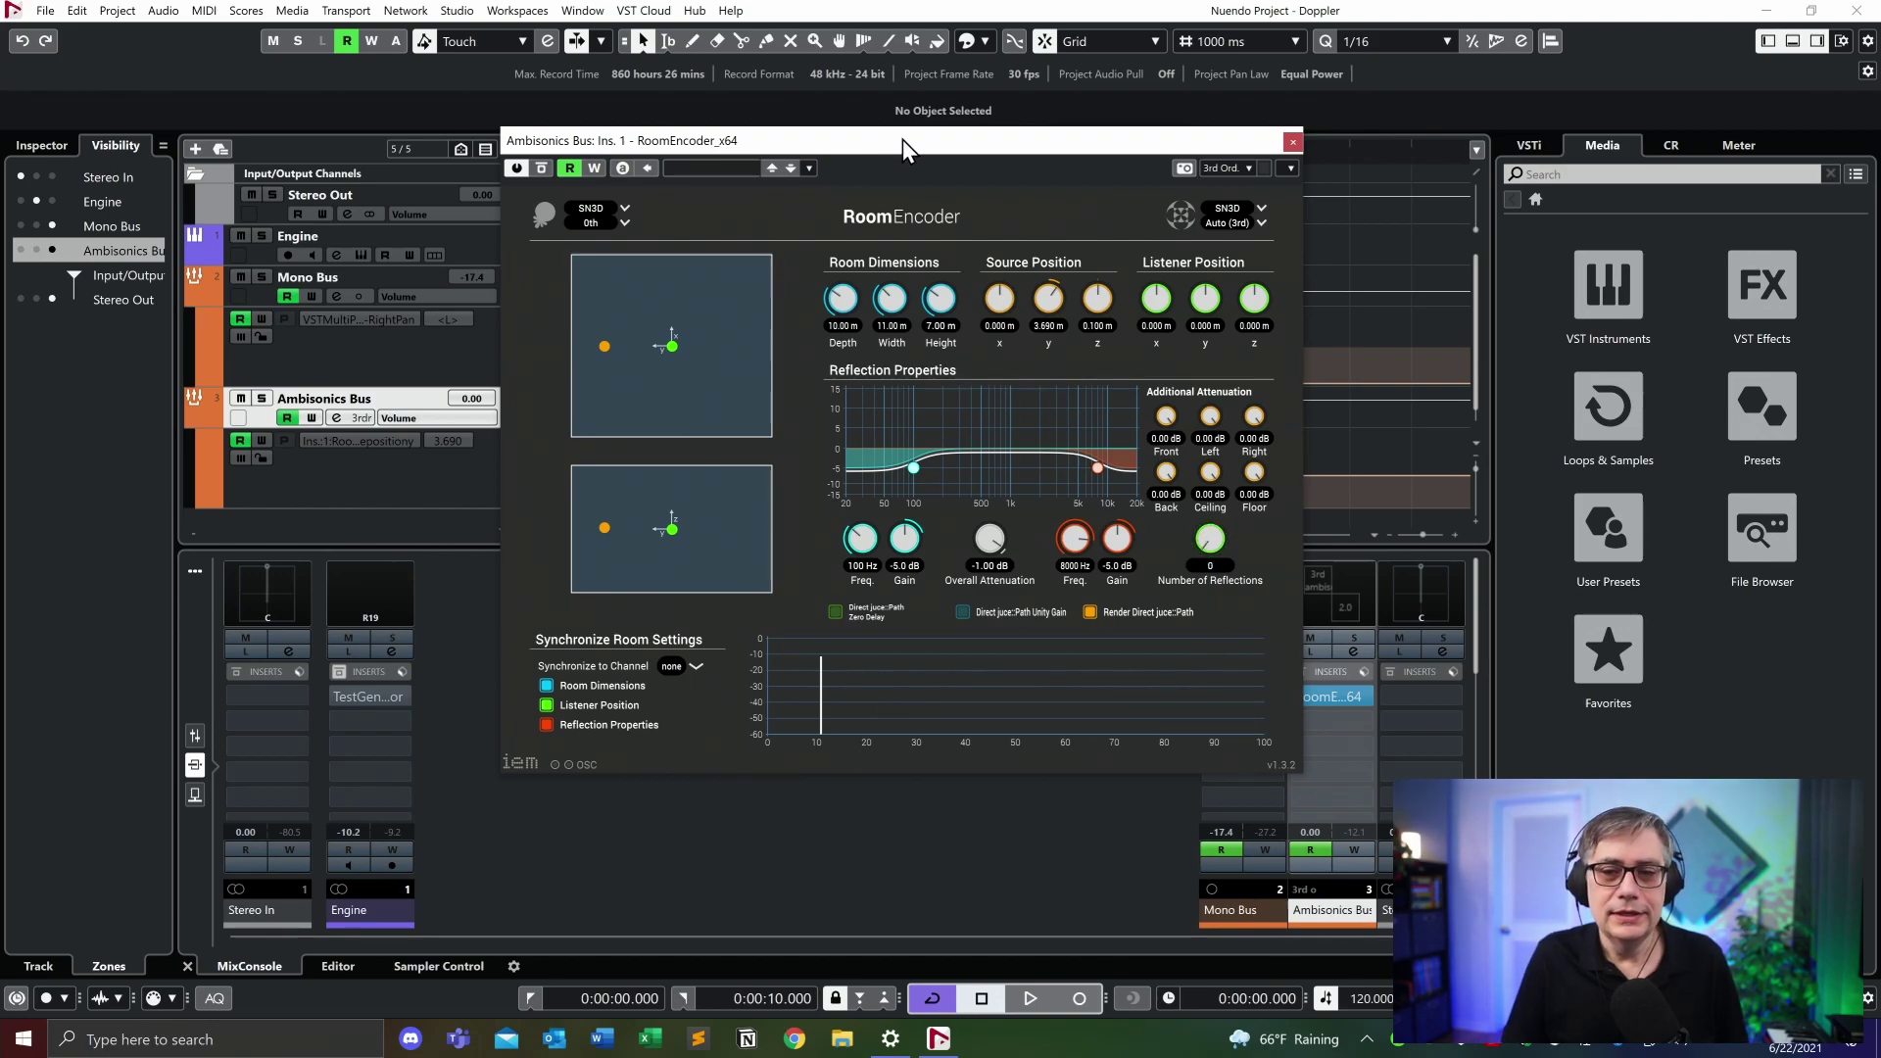
{"action": "left_click_drag", "start_coordinate": [902, 139], "coordinate": [847, 119]}
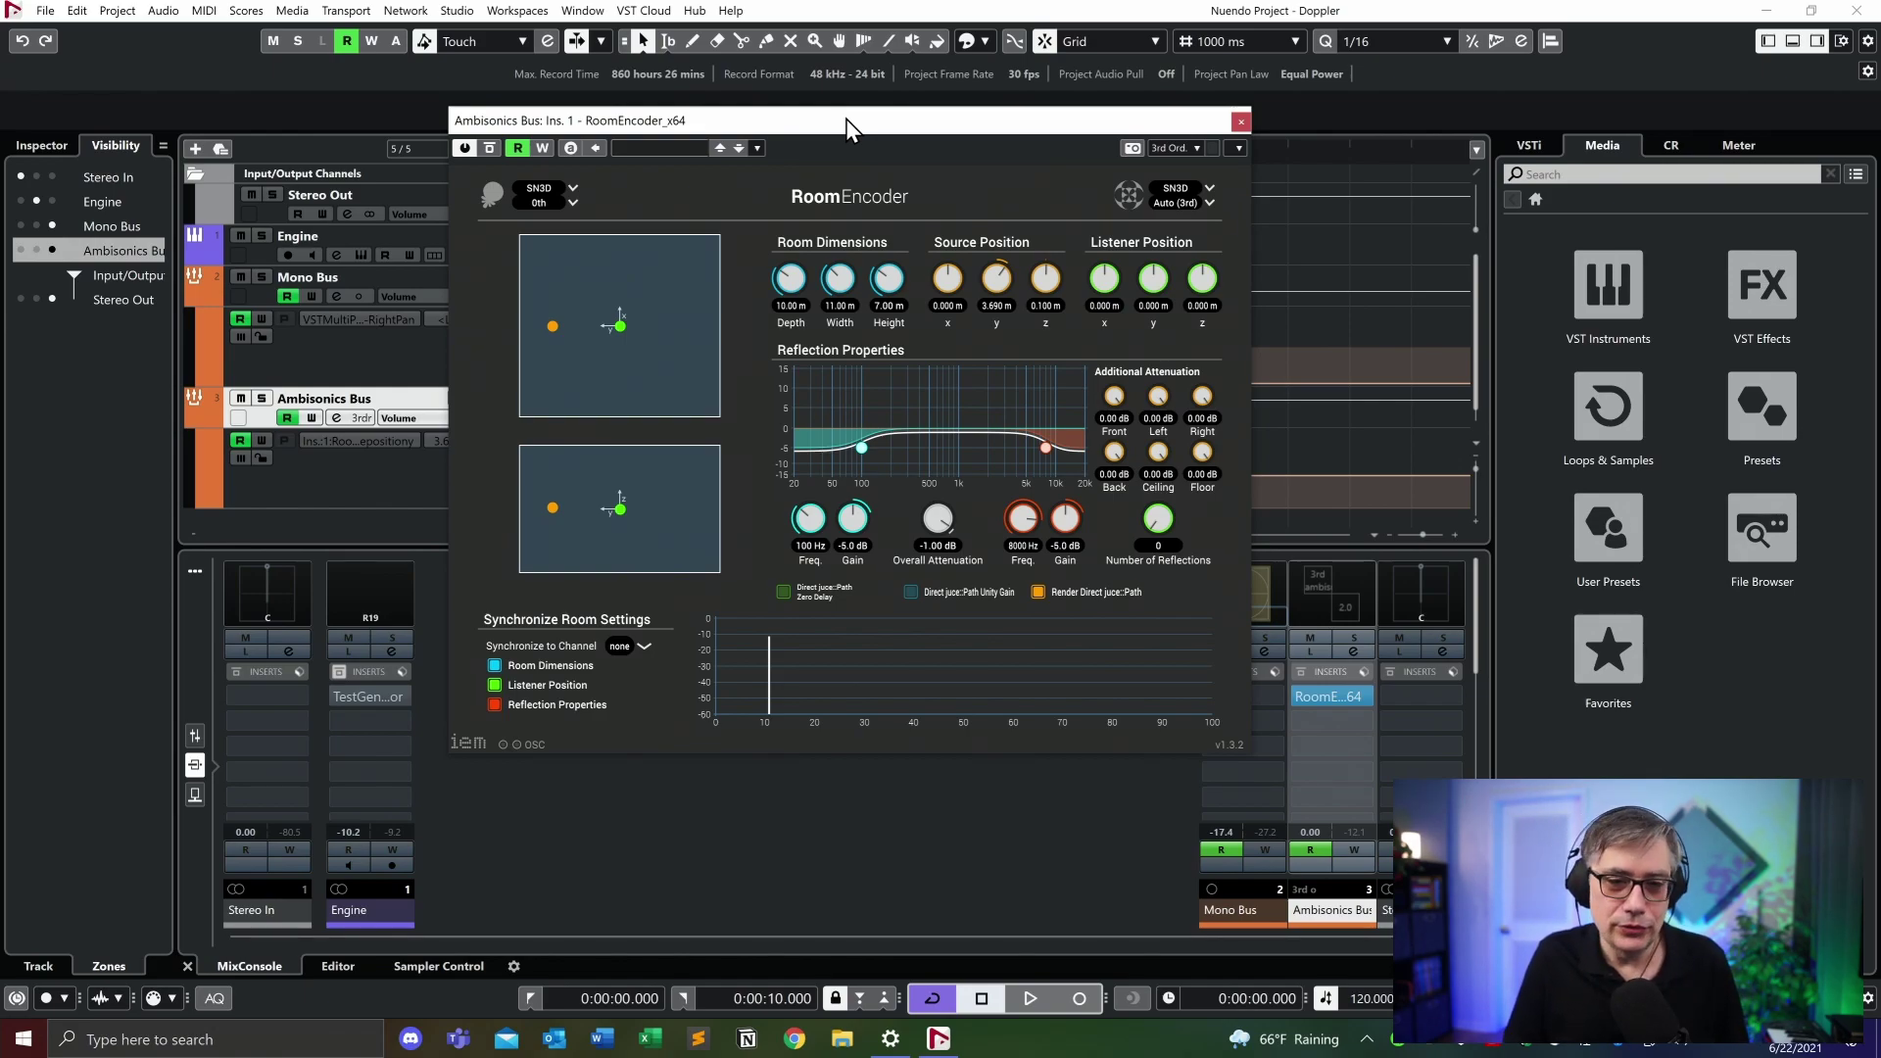
{"action": "left_click_drag", "start_coordinate": [847, 120], "coordinate": [1350, 84]}
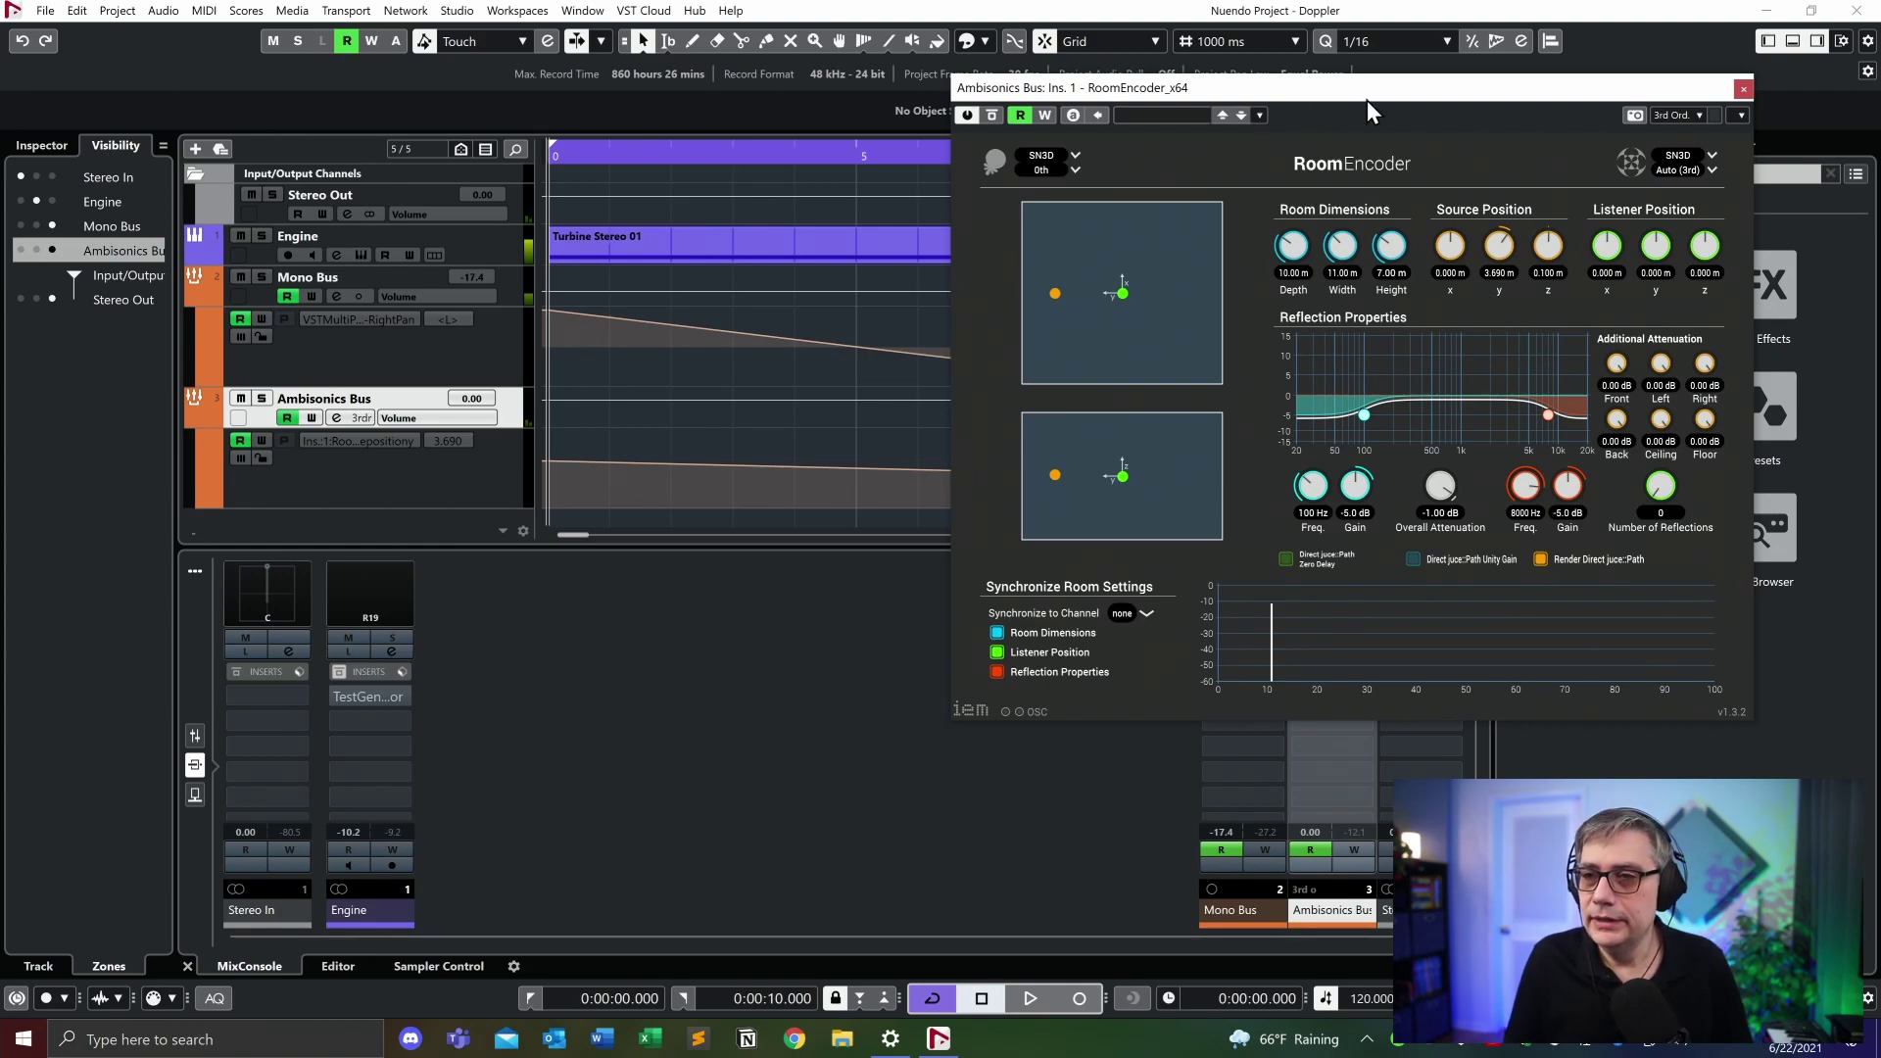
Start playback to hear the RoomEncoder source sweep along y from about 2.1 m to -2.6 m
{"action": "left_click_drag", "start_coordinate": [1386, 78], "coordinate": [1008, 64]}
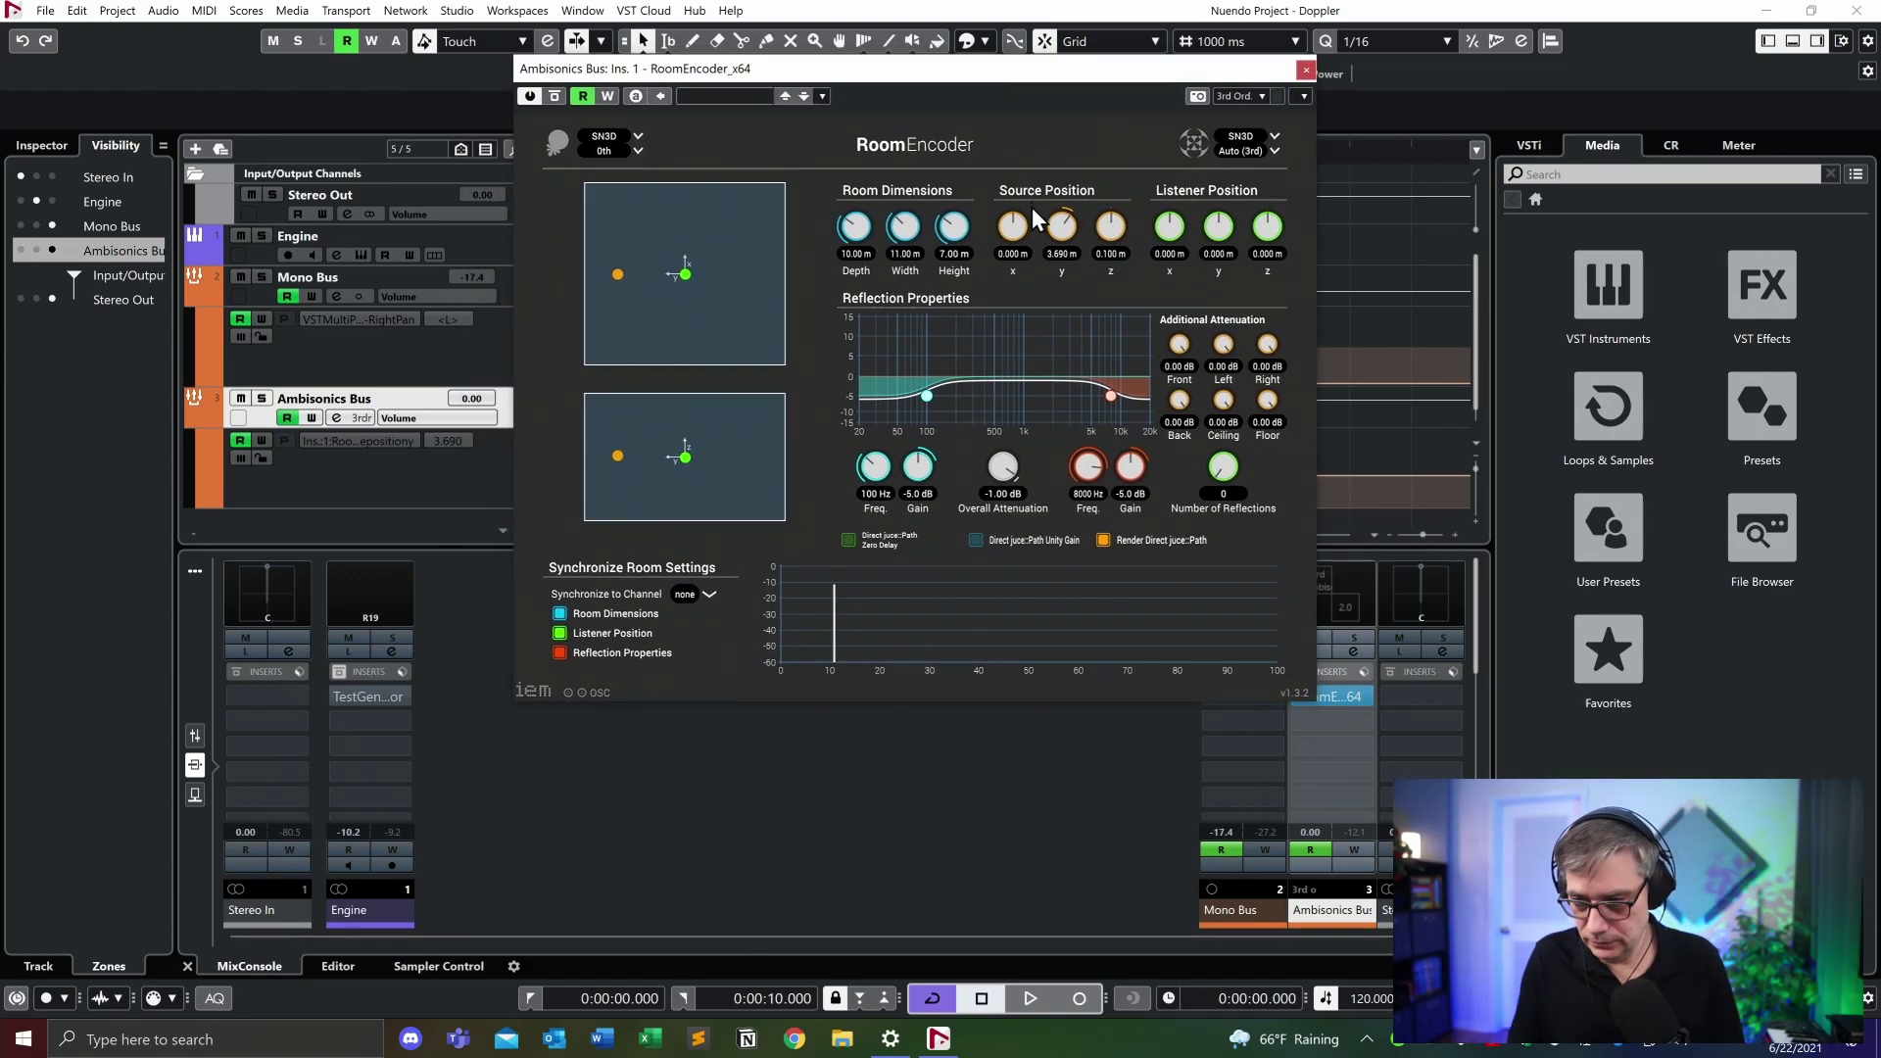
{"action": "key", "text": "space"}
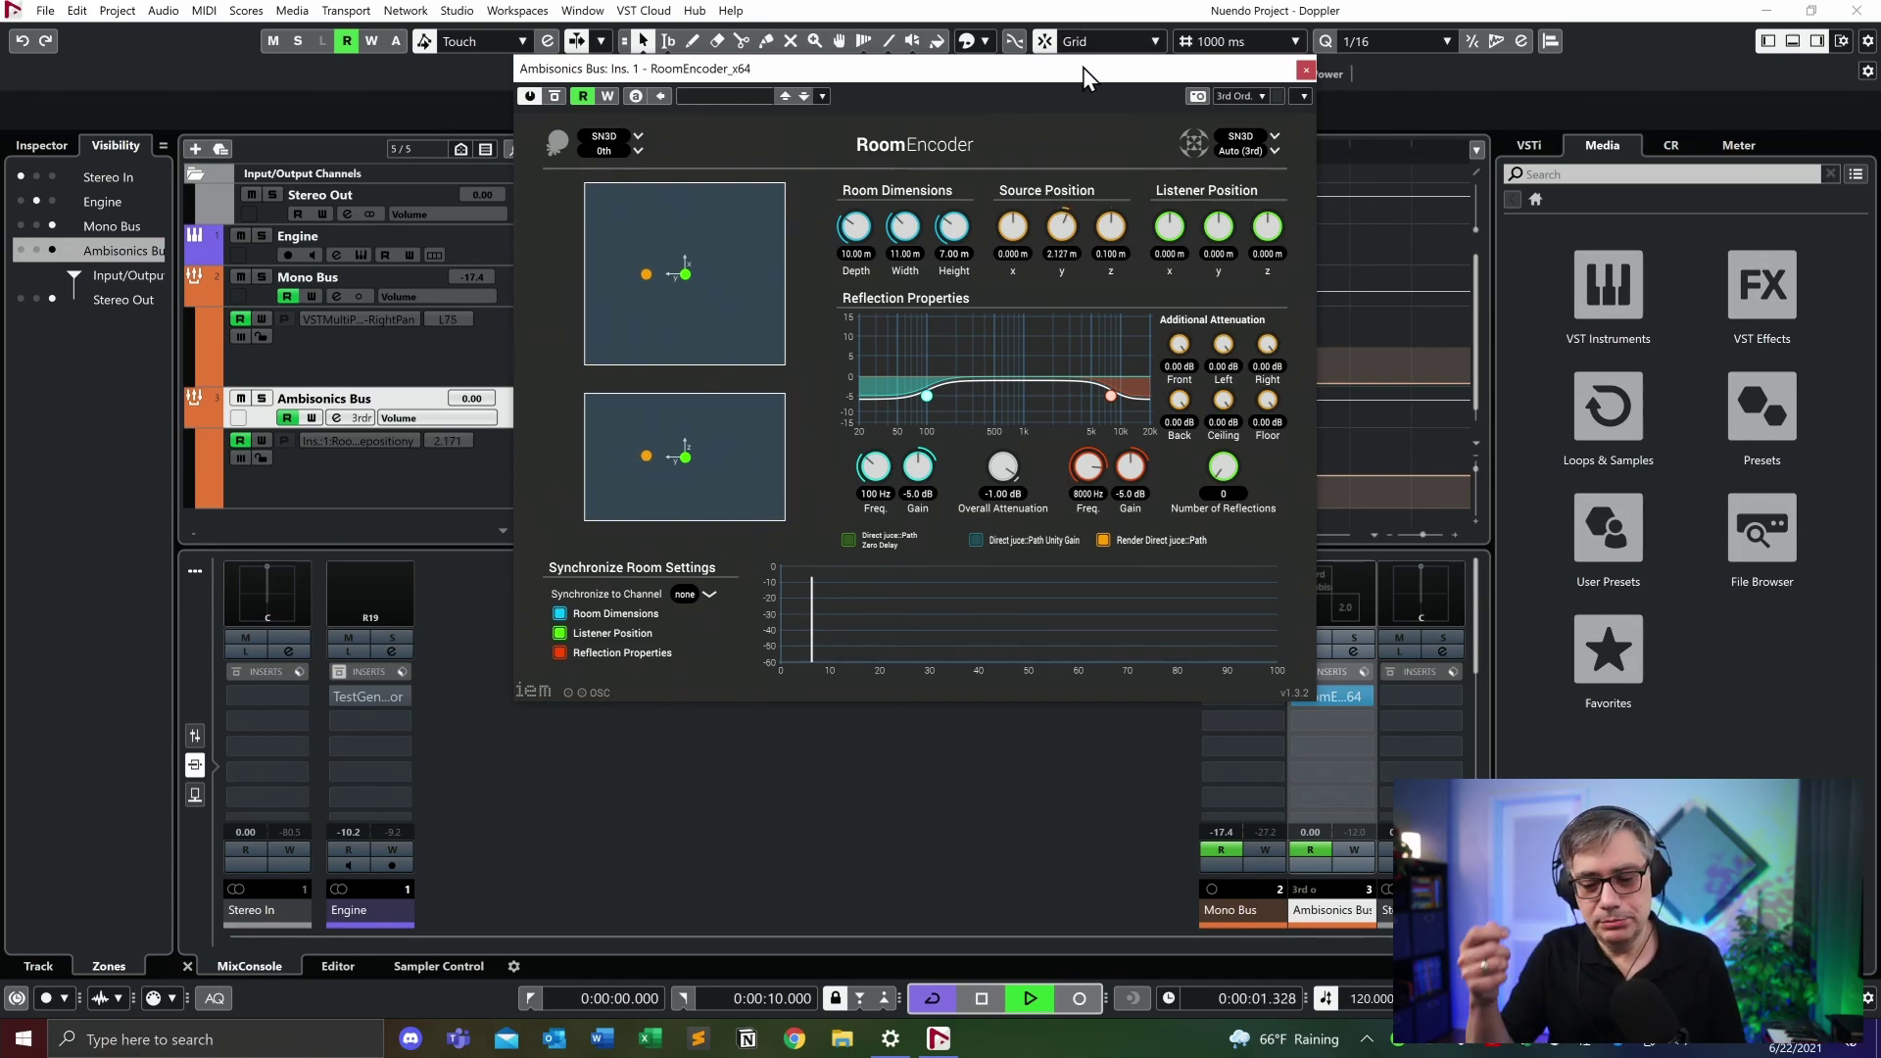
Stop playback, mute Engine, select the Mono Bus panner, and replay to compare regular panning
{"action": "key", "text": "space"}
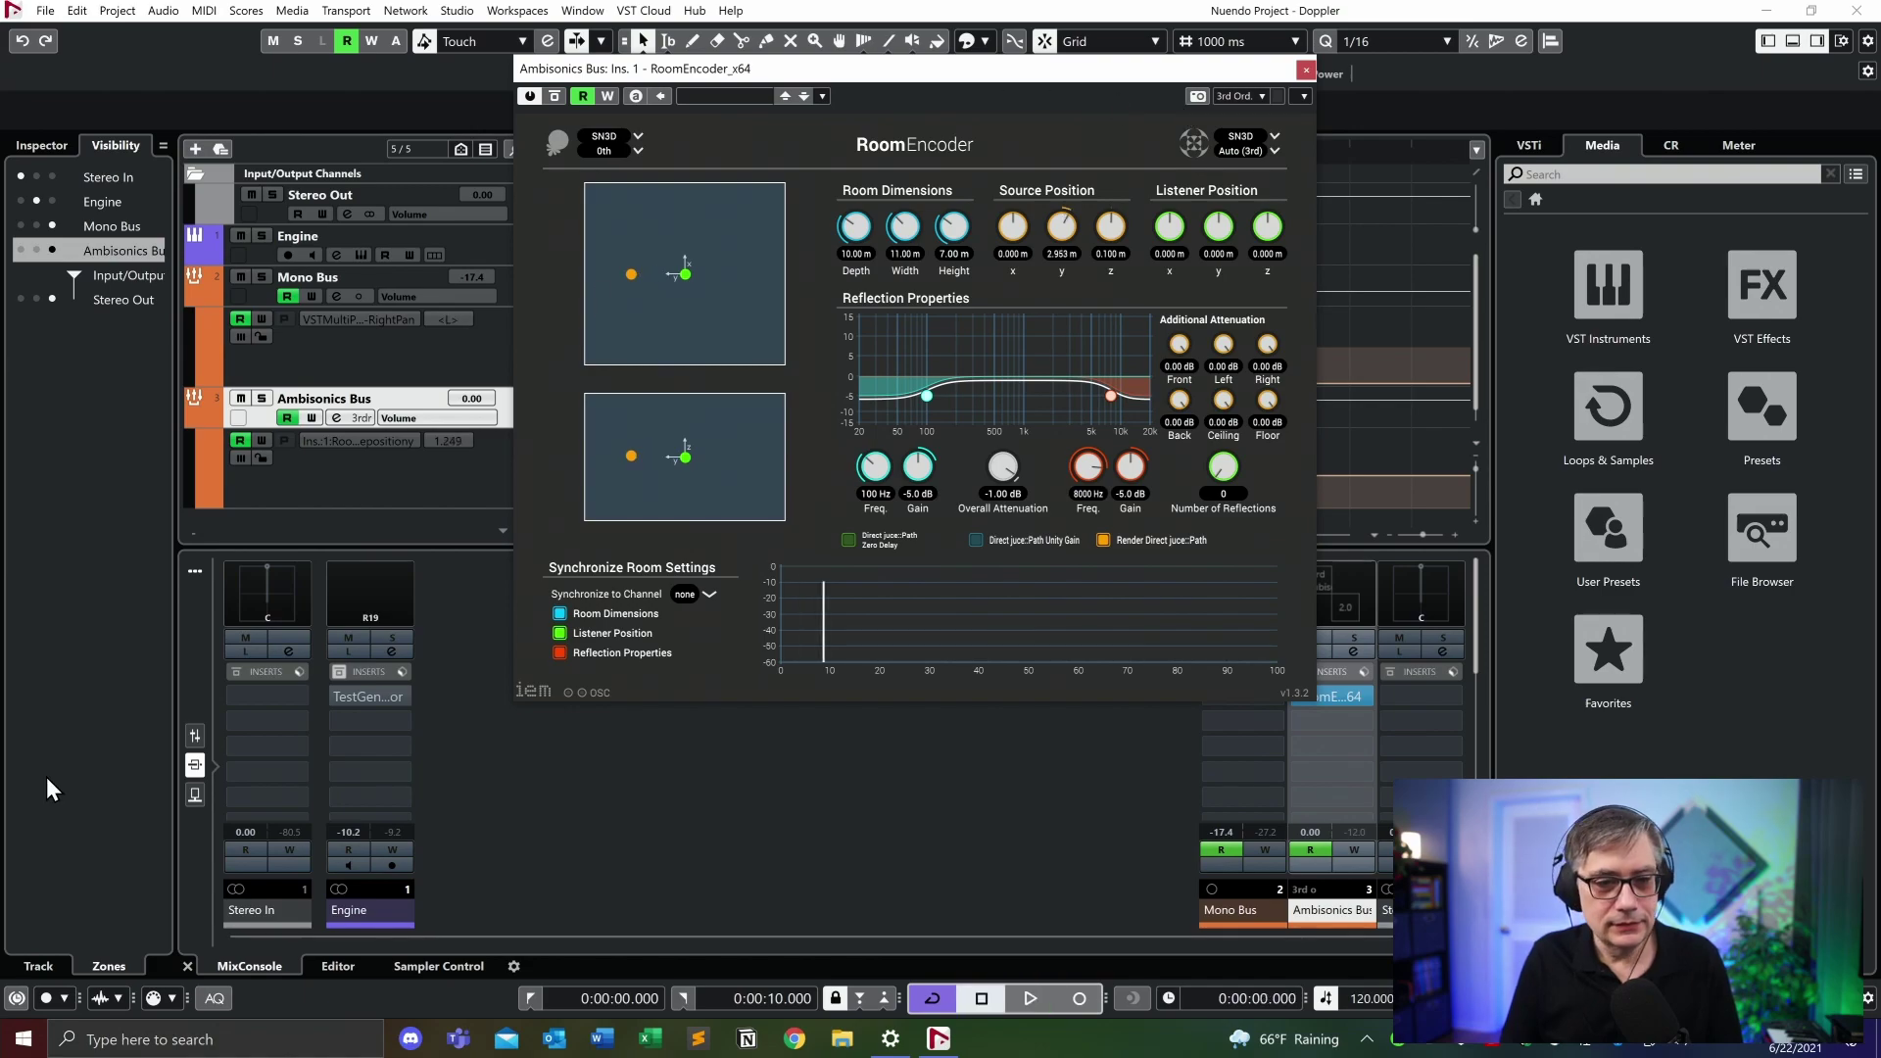
{"action": "left_click", "coordinate": [347, 638]}
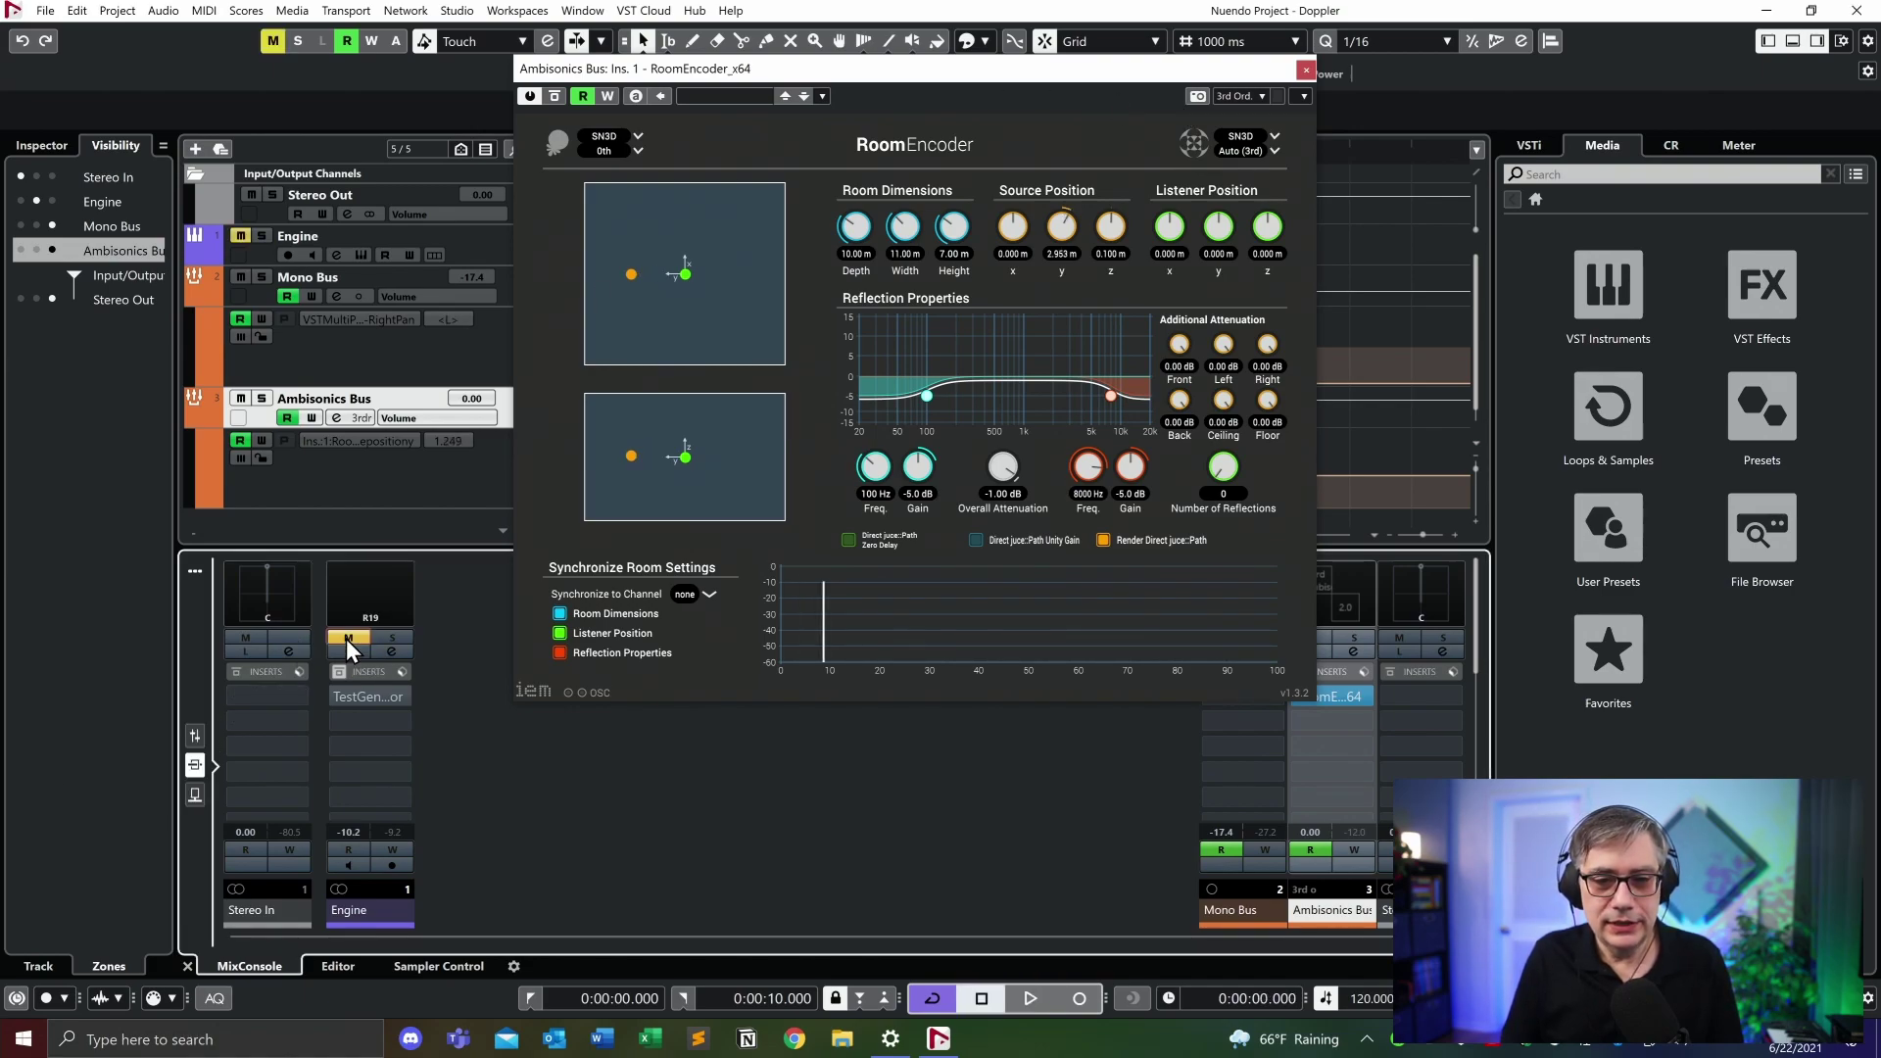
{"action": "left_click_drag", "start_coordinate": [1059, 77], "coordinate": [810, 99]}
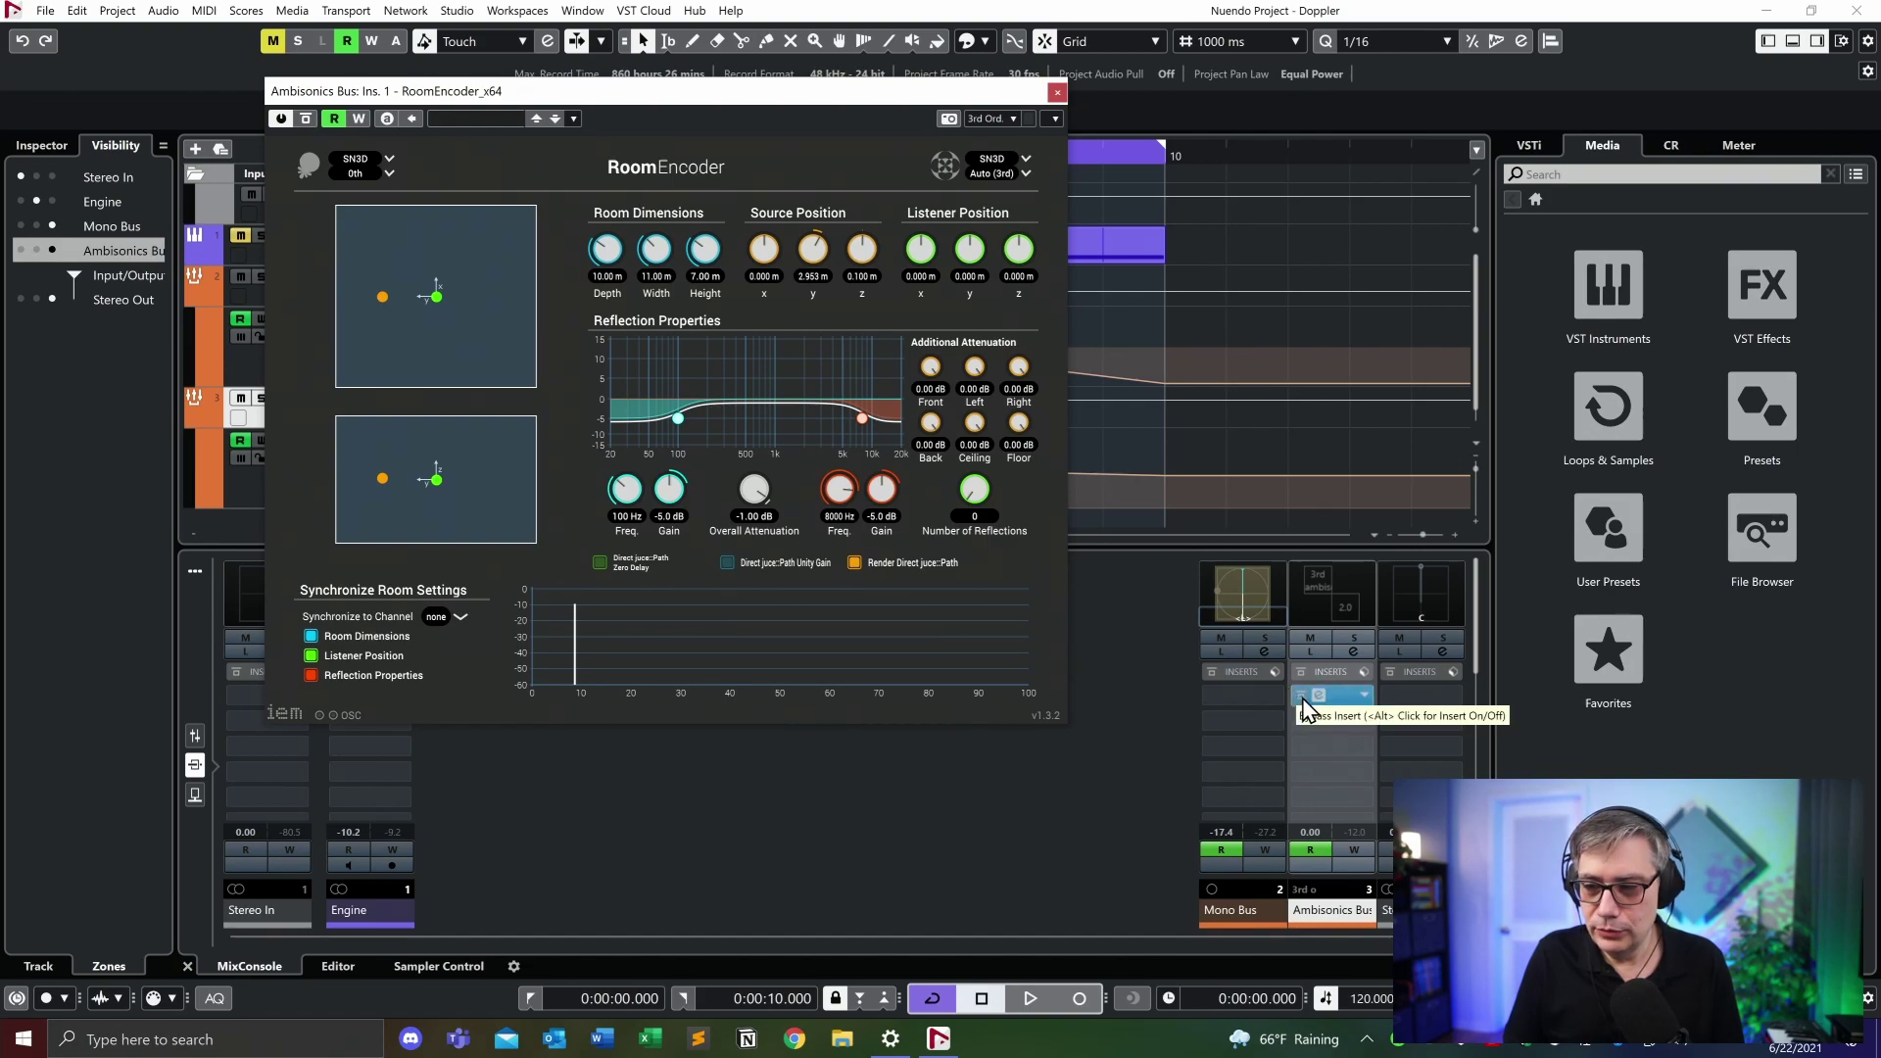
{"action": "left_click", "coordinate": [1202, 619]}
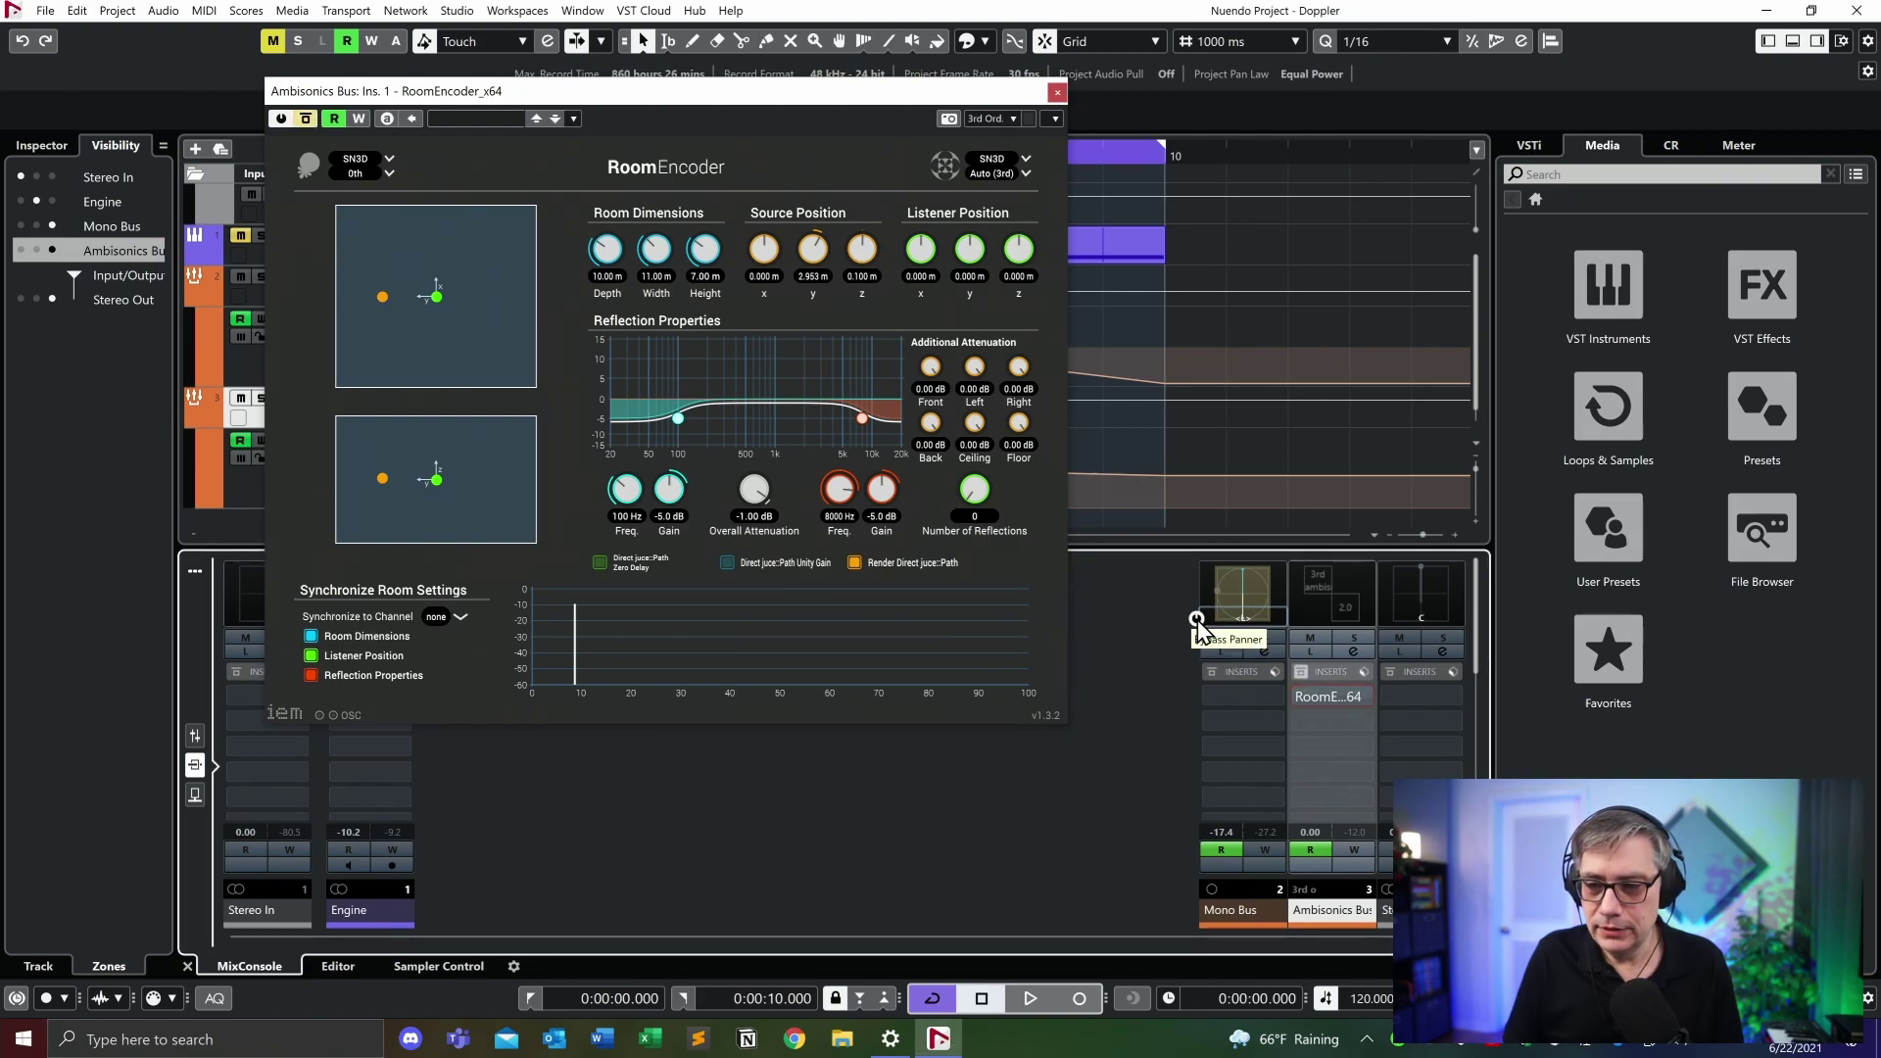
{"action": "key", "text": "space"}
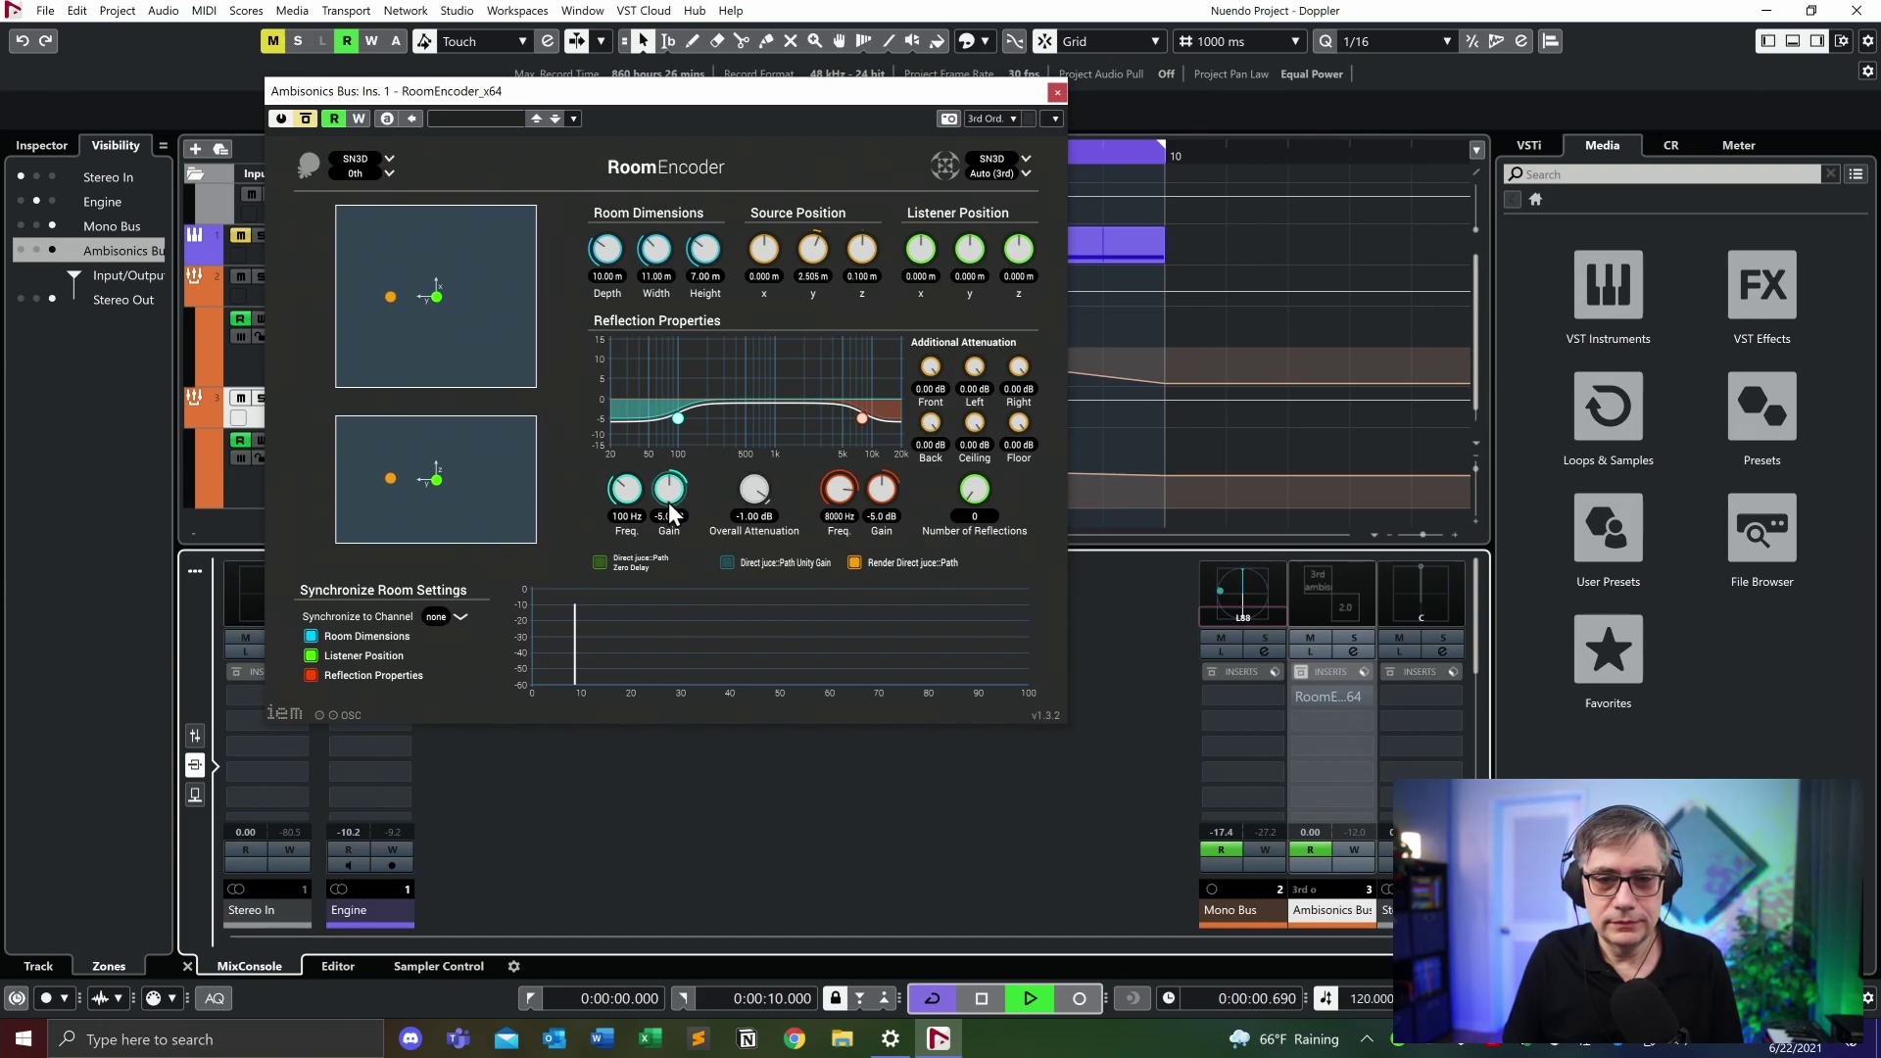
{"action": "left_click_drag", "start_coordinate": [696, 90], "coordinate": [823, 70]}
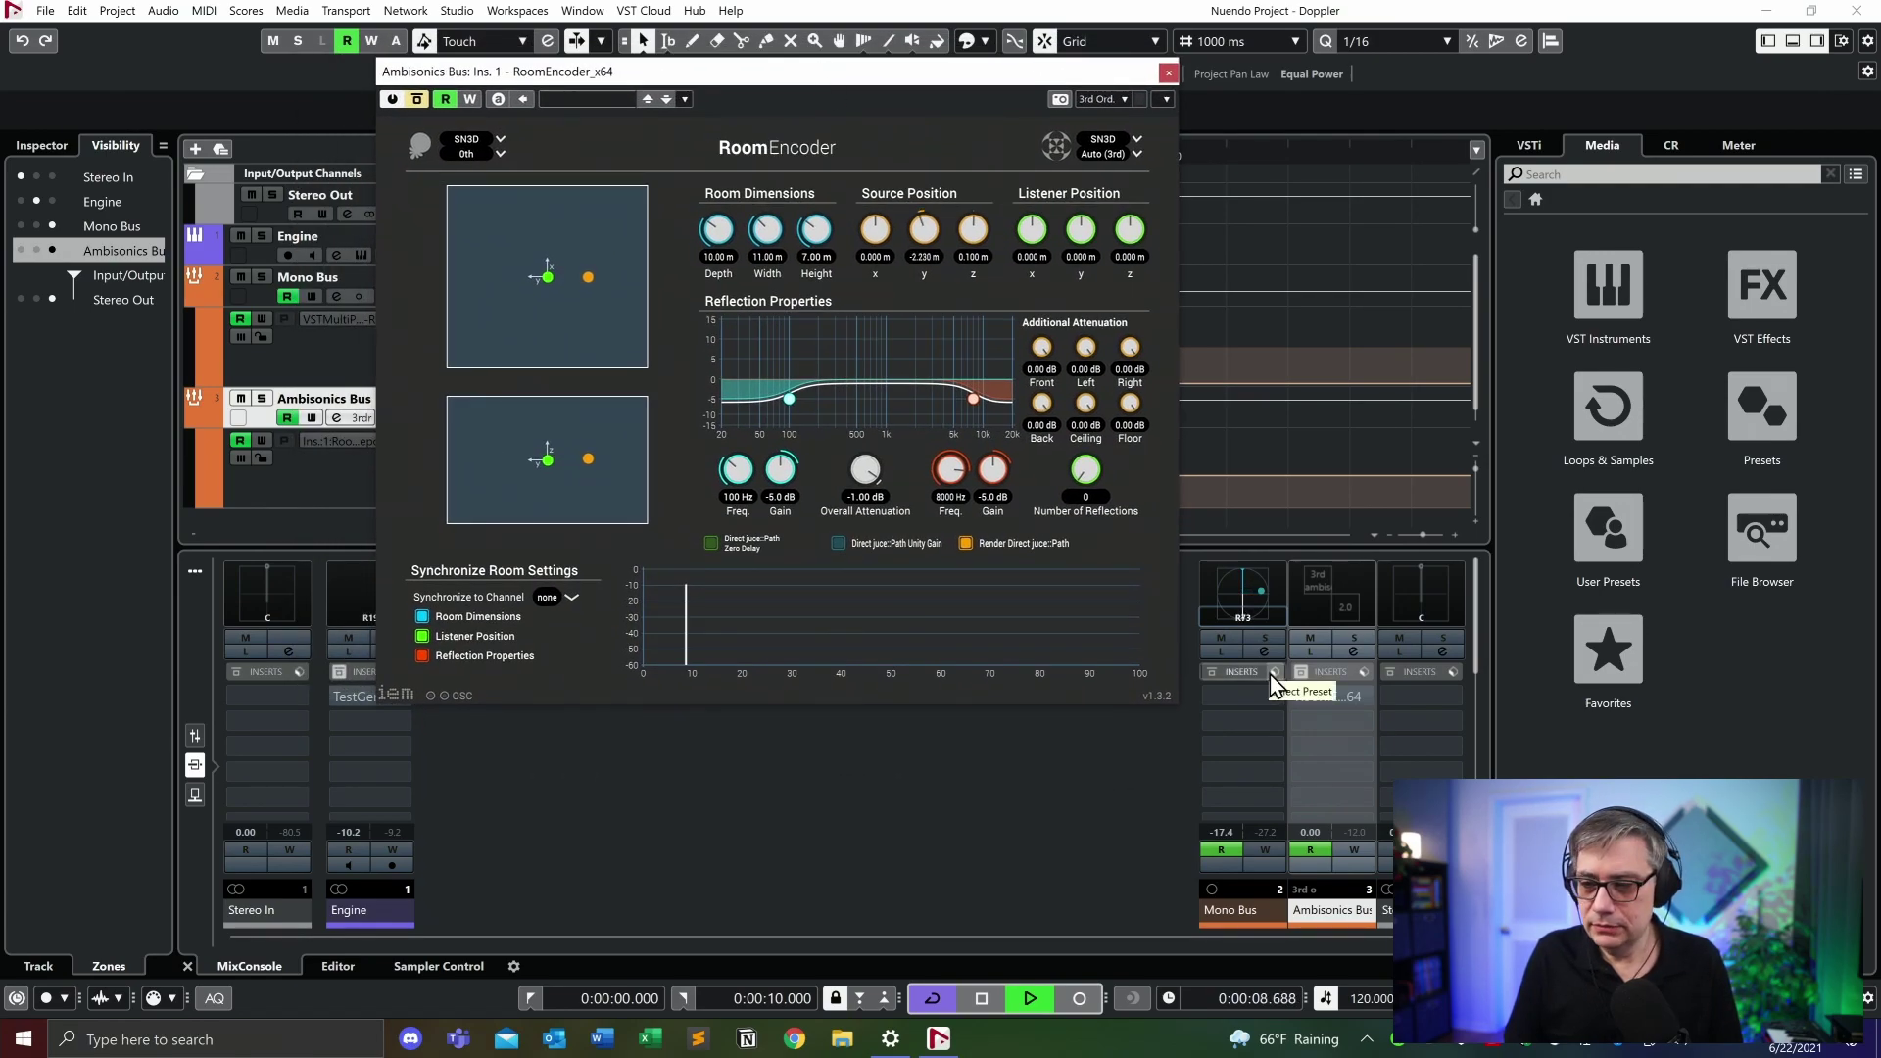